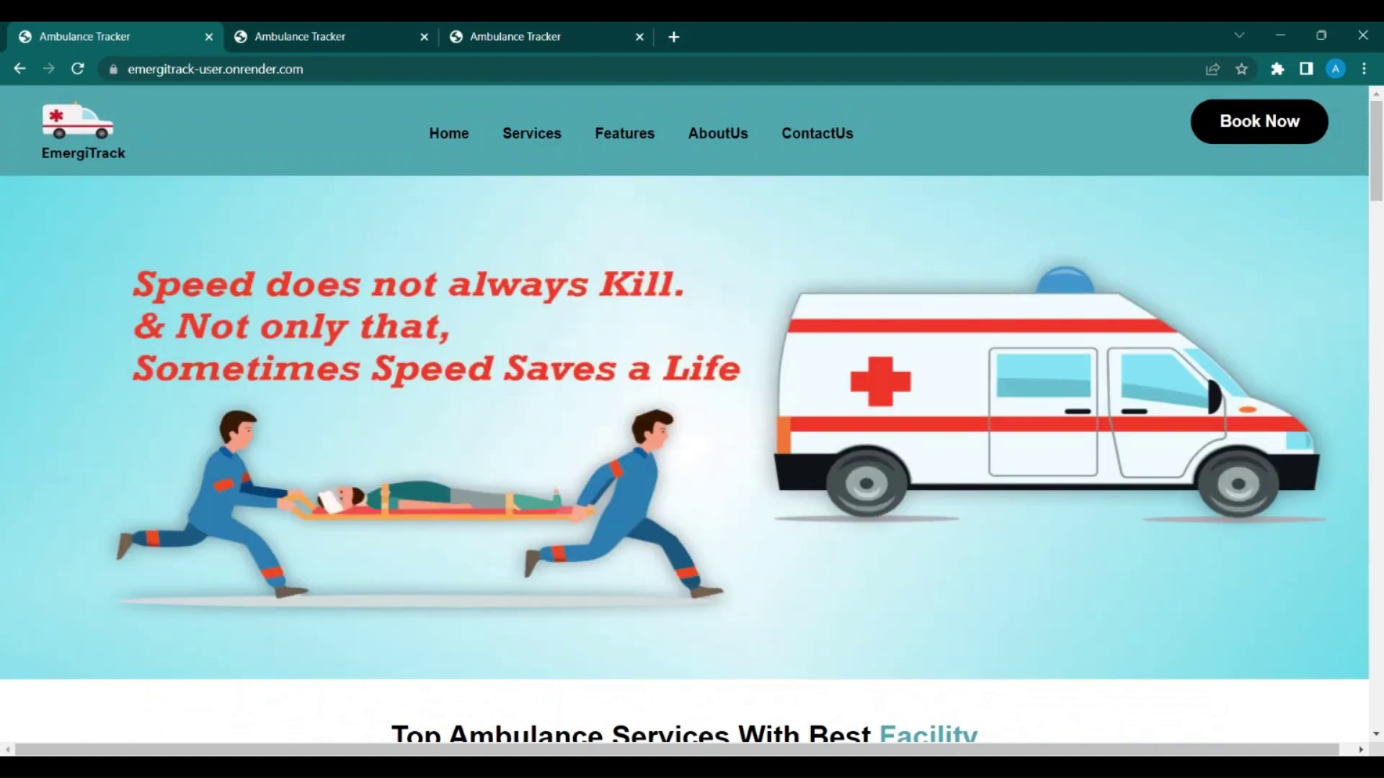
Step: Scroll through the EmergiTrack landing page and open the ambulance booking form
{"action": "scroll", "coordinate": [692, 414], "scroll_direction": "down", "scroll_amount": 6}
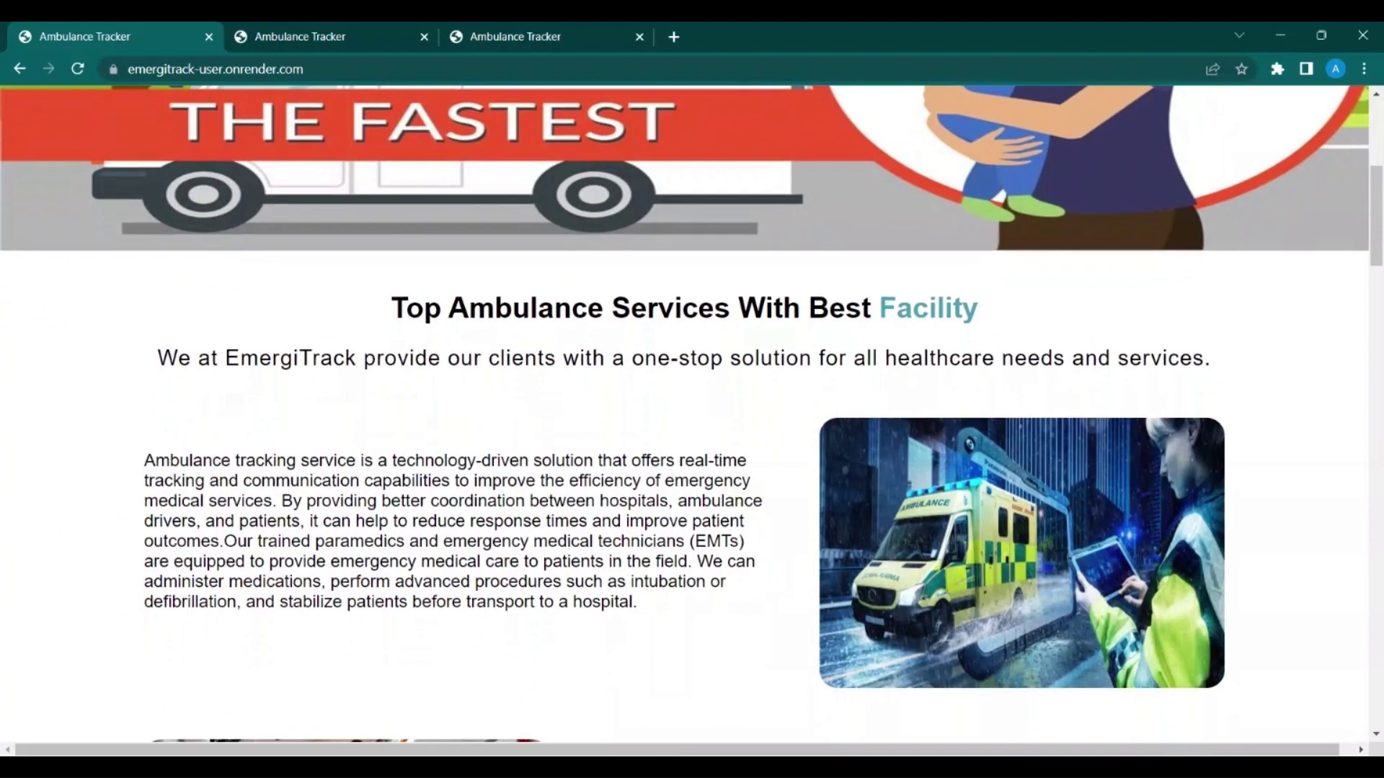
{"action": "scroll", "coordinate": [692, 415], "scroll_direction": "down", "scroll_amount": 2}
{"action": "scroll", "coordinate": [692, 415], "scroll_direction": "down", "scroll_amount": 2}
{"action": "scroll", "coordinate": [692, 415], "scroll_direction": "down", "scroll_amount": 7}
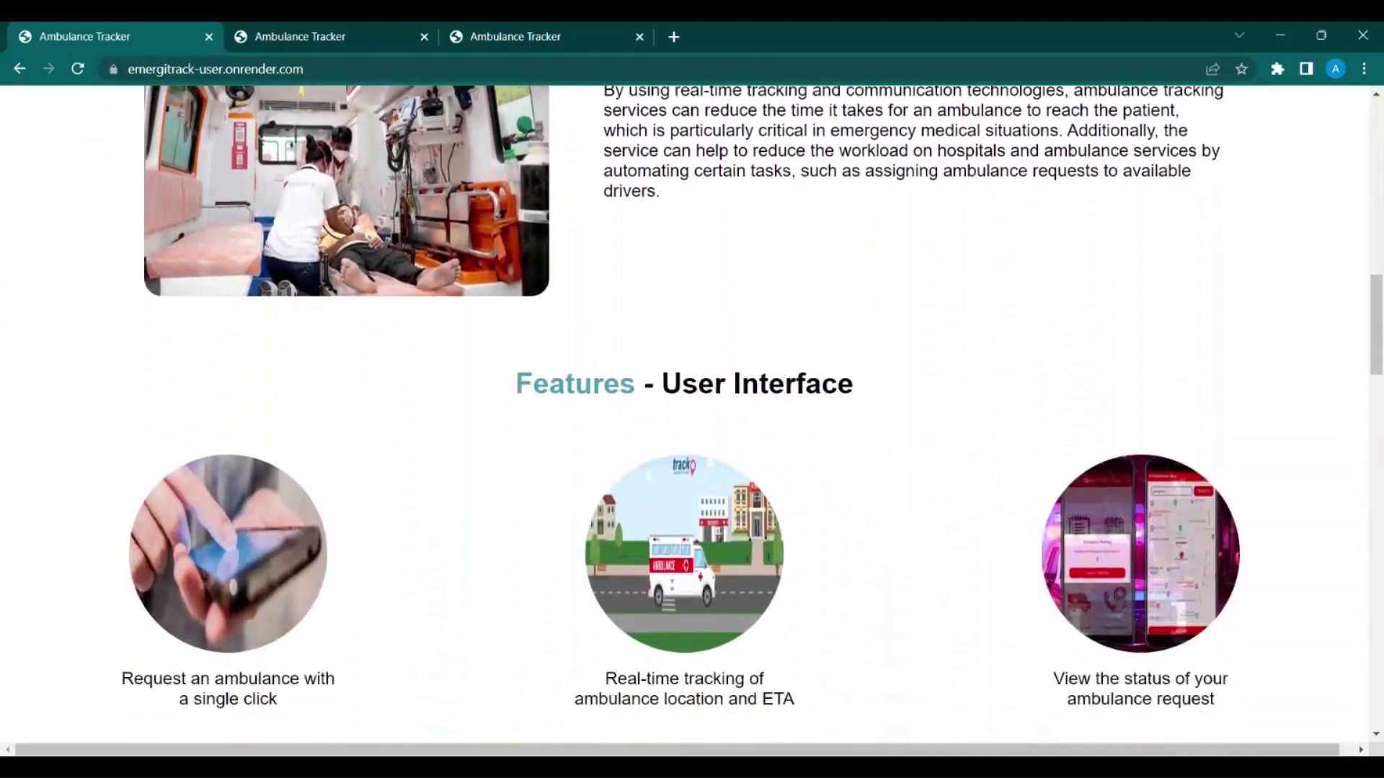
{"action": "scroll", "coordinate": [692, 415], "scroll_direction": "down", "scroll_amount": 7}
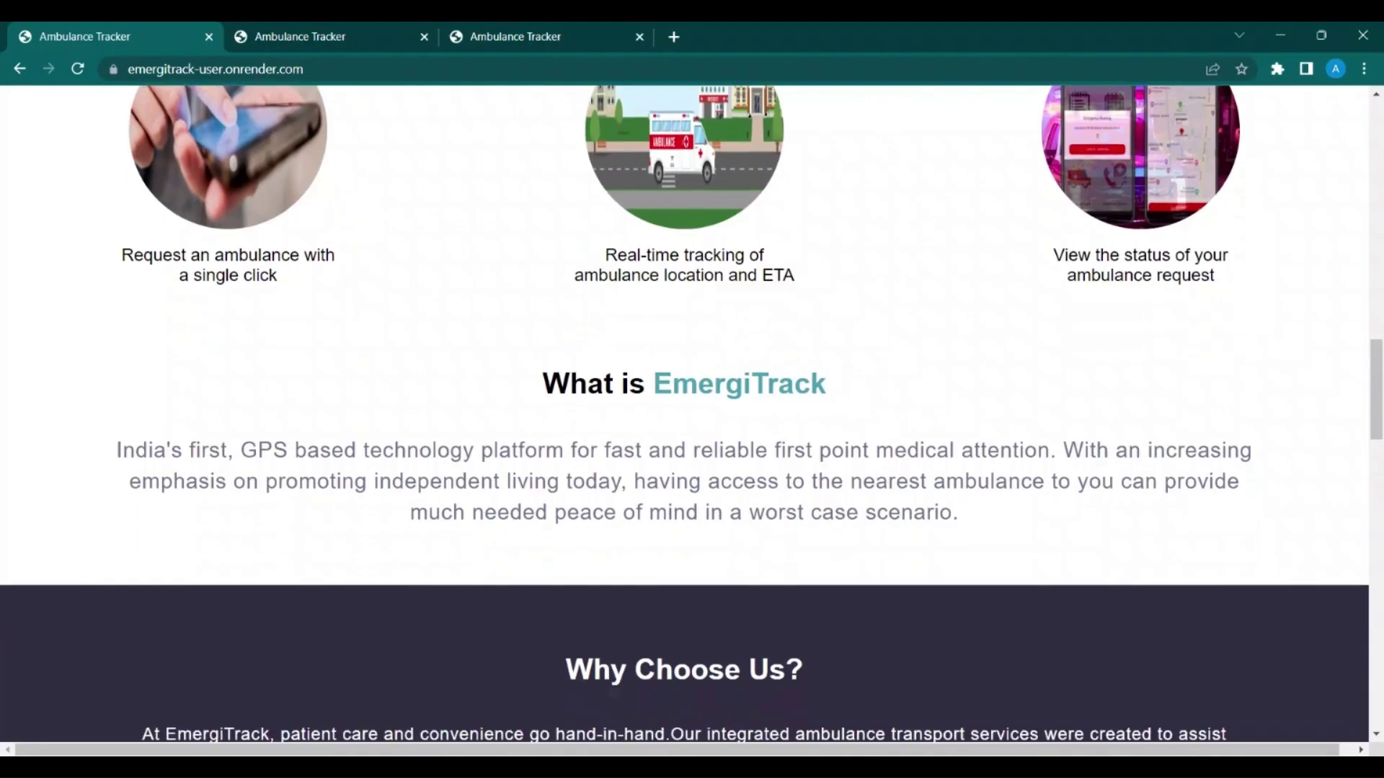
{"action": "scroll", "coordinate": [692, 415], "scroll_direction": "down", "scroll_amount": 10}
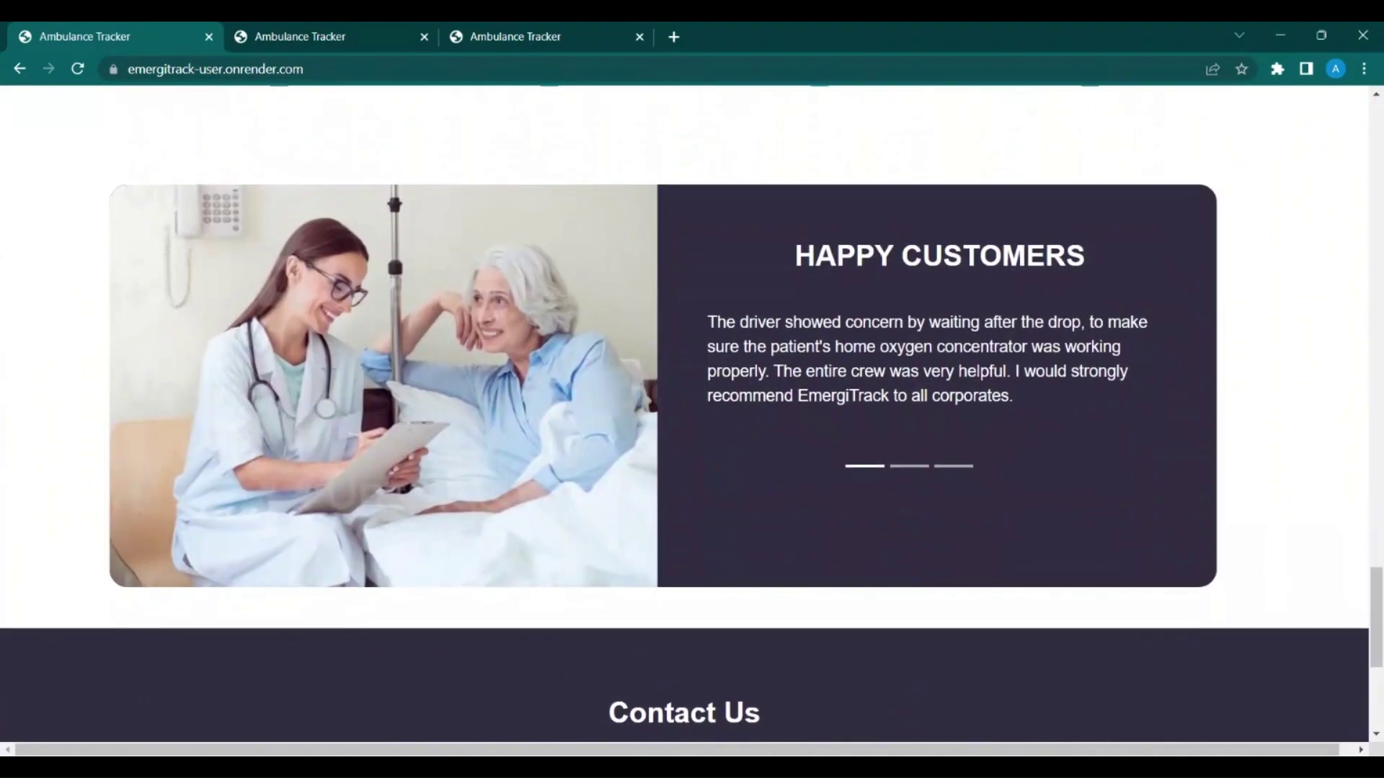
{"action": "scroll", "coordinate": [692, 415], "scroll_direction": "down", "scroll_amount": 5}
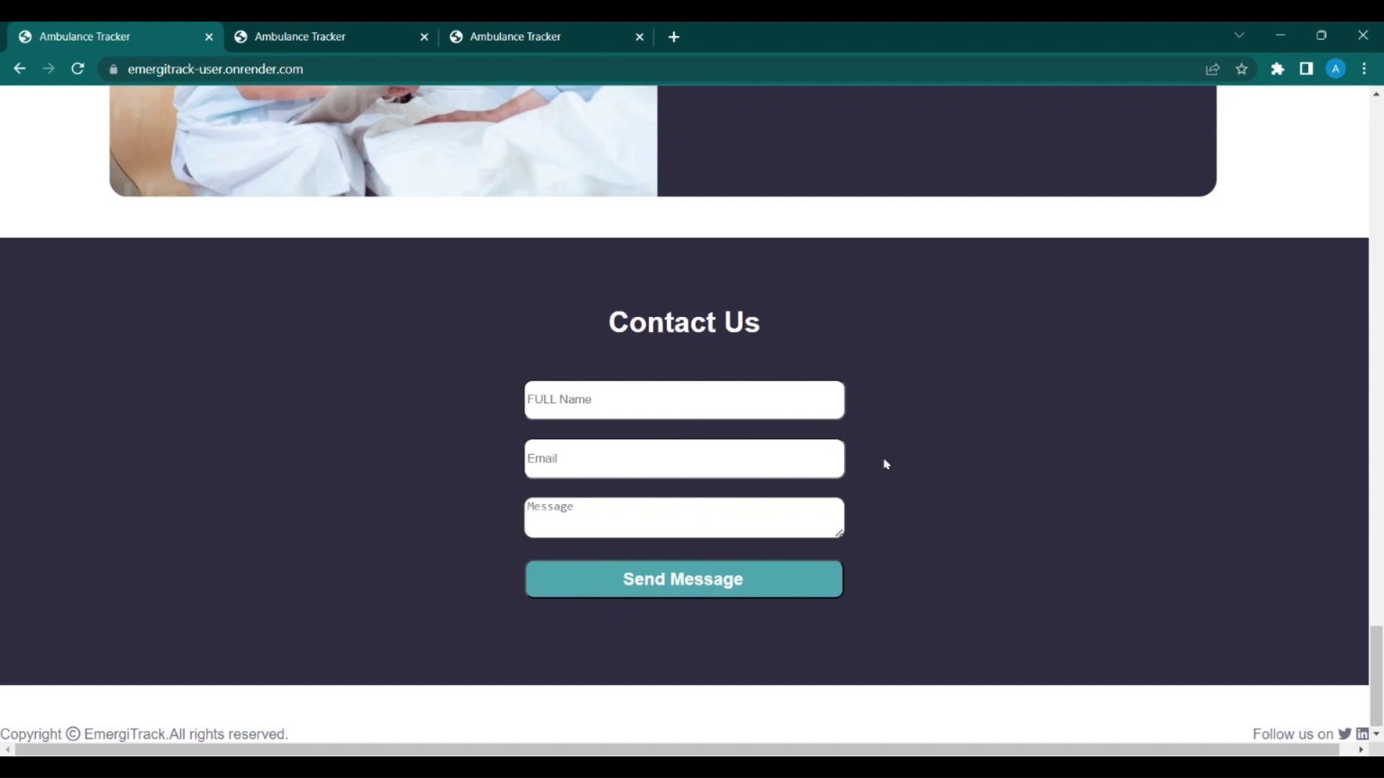
{"action": "scroll", "coordinate": [911, 463], "scroll_direction": "up", "scroll_amount": 1}
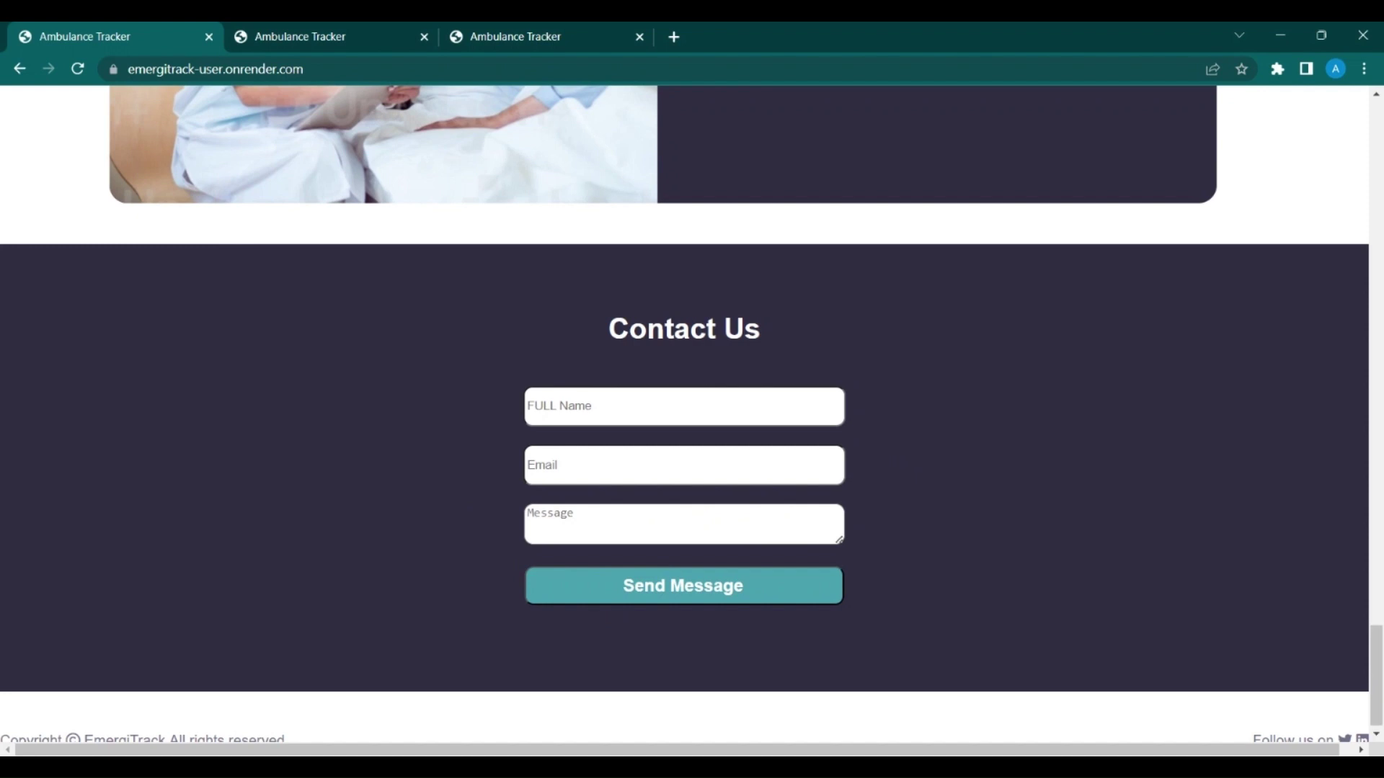
{"action": "scroll", "coordinate": [692, 414], "scroll_direction": "up", "scroll_amount": 20}
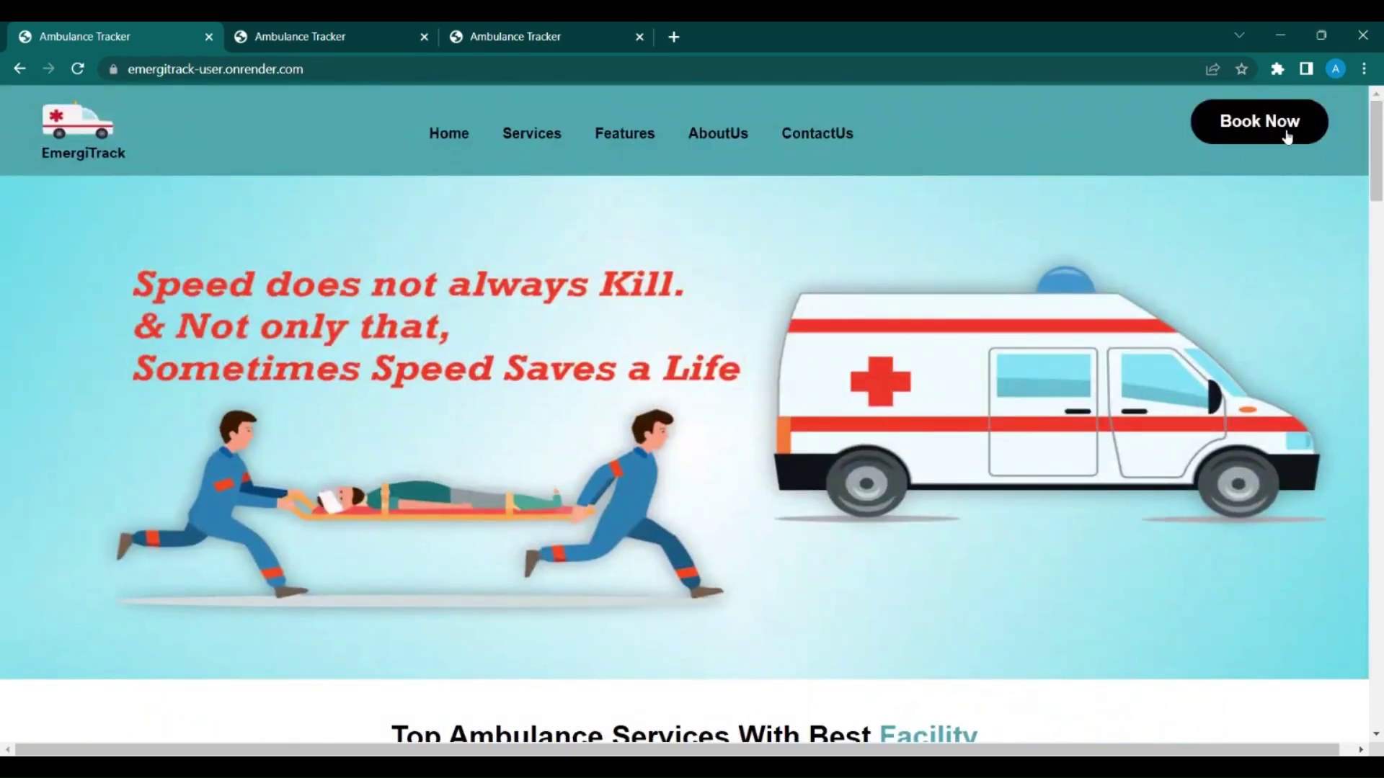
{"action": "left_click", "coordinate": [1289, 137]}
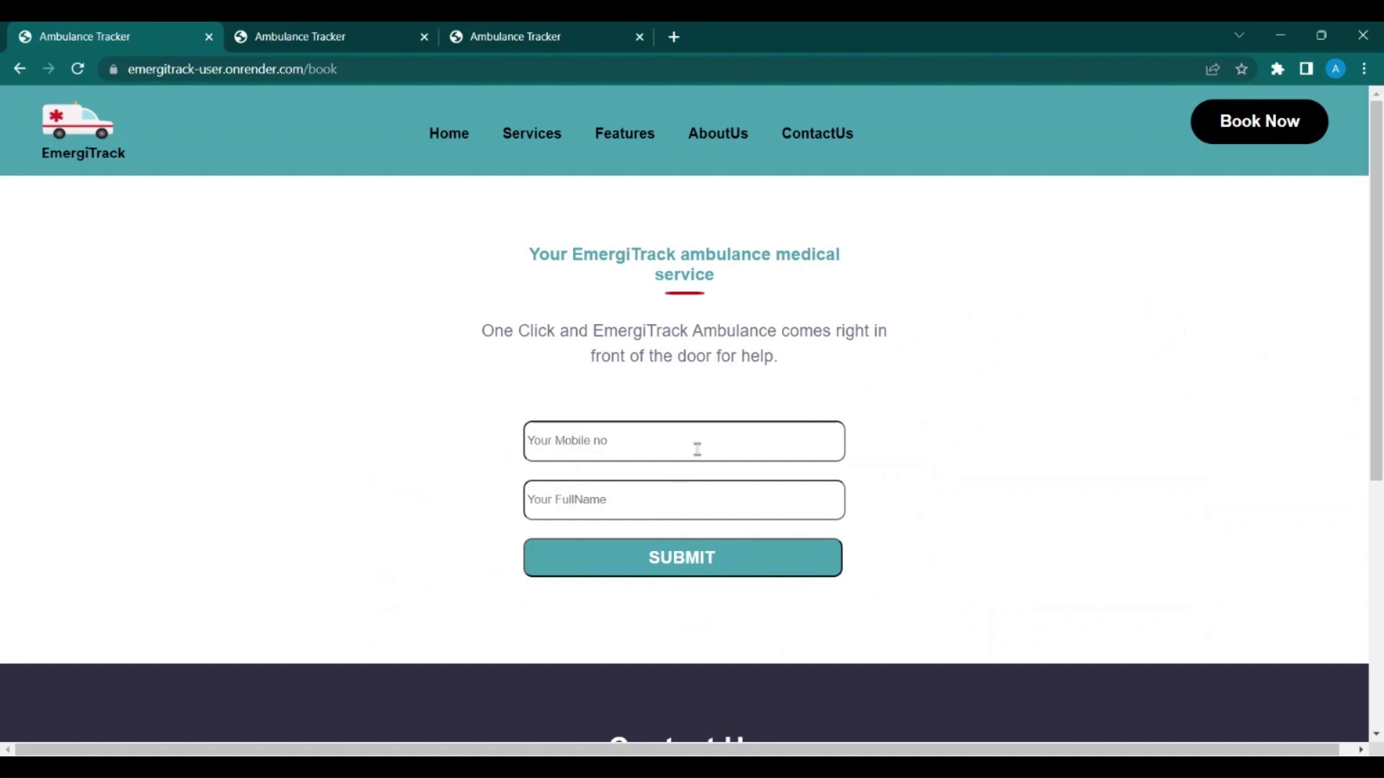
Step: Enter the mobile number and submit the 6-digit phone verification code
{"action": "left_click", "coordinate": [721, 453]}
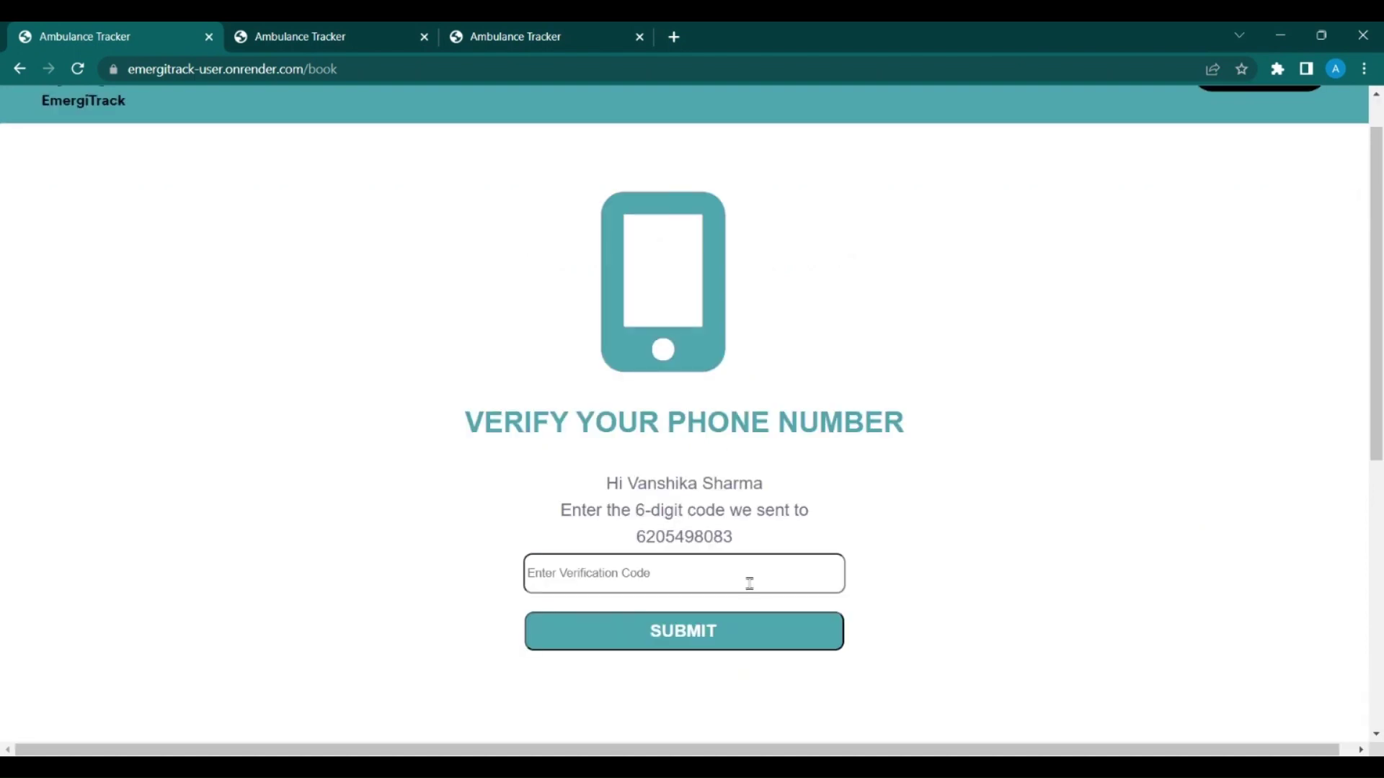
{"action": "left_click", "coordinate": [750, 583]}
{"action": "type", "text": "33131"}
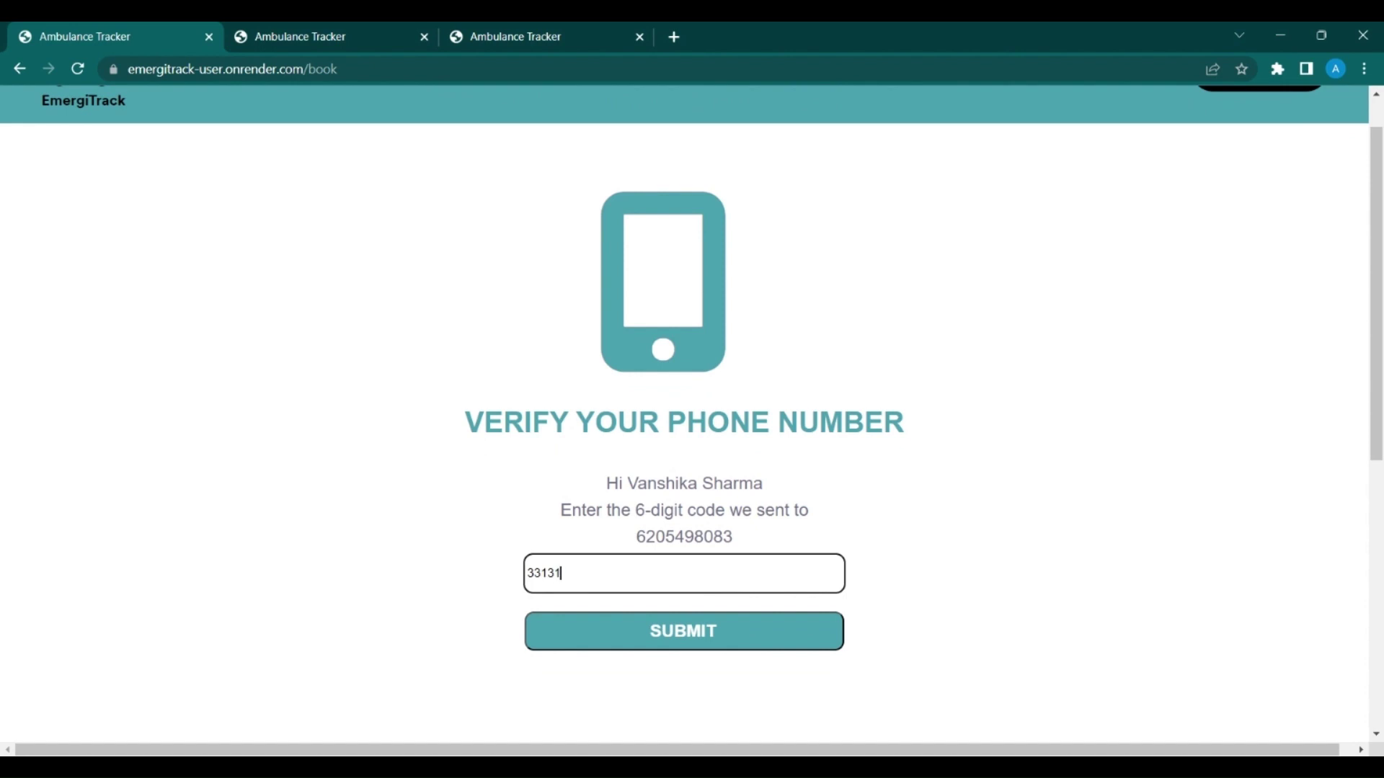
{"action": "left_click", "coordinate": [714, 624]}
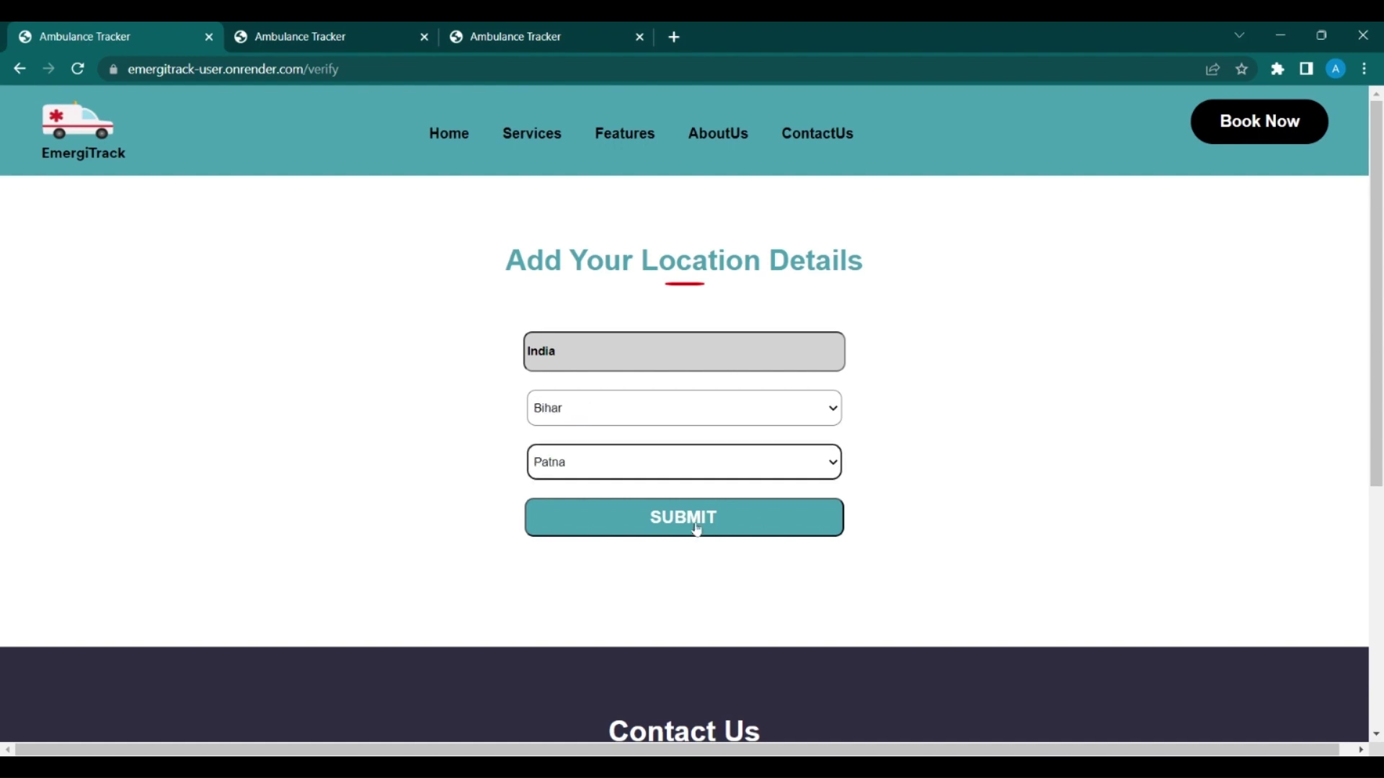
Step: Submit Bihar and Patna as the location to list Patna hospitals
{"action": "left_click", "coordinate": [697, 530]}
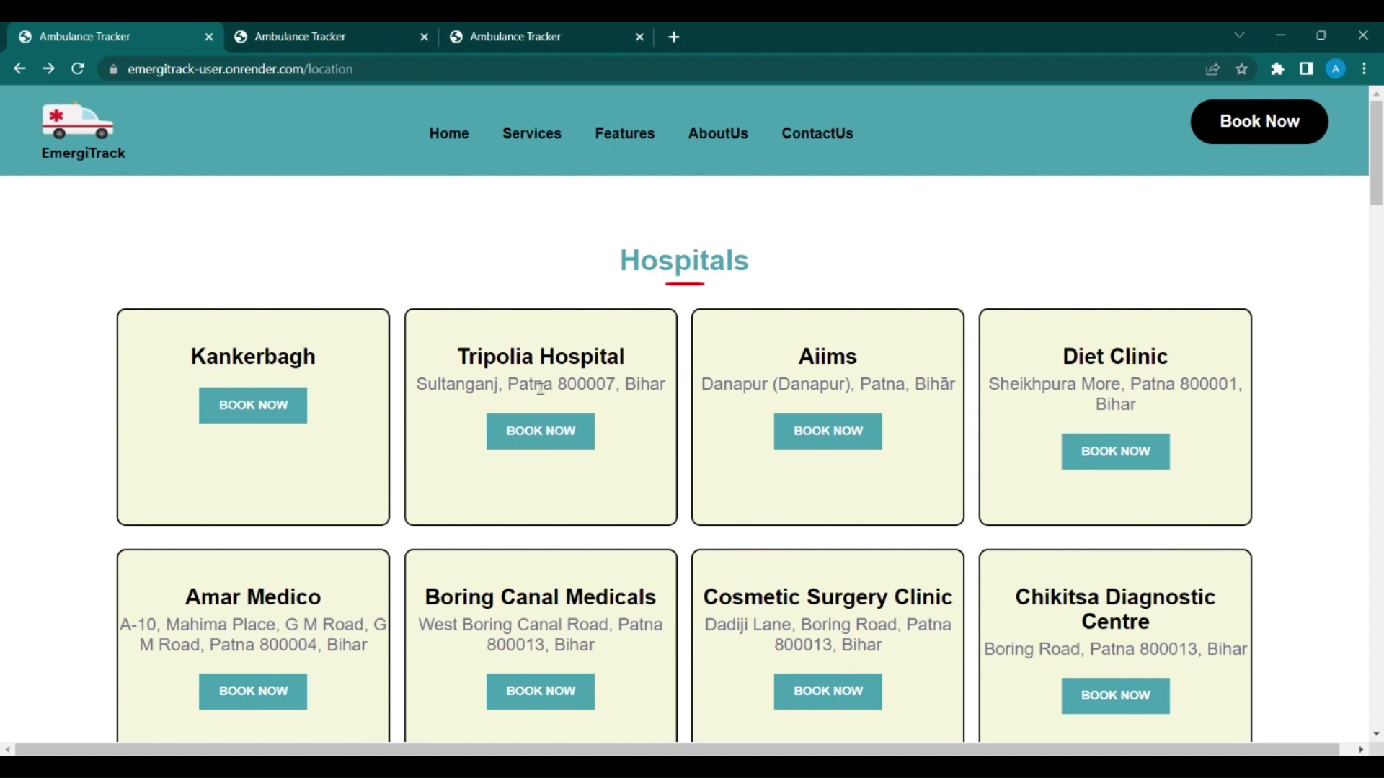
Step: Book an ambulance from Tripolia Hospital and open its status tracker
{"action": "left_click", "coordinate": [539, 431]}
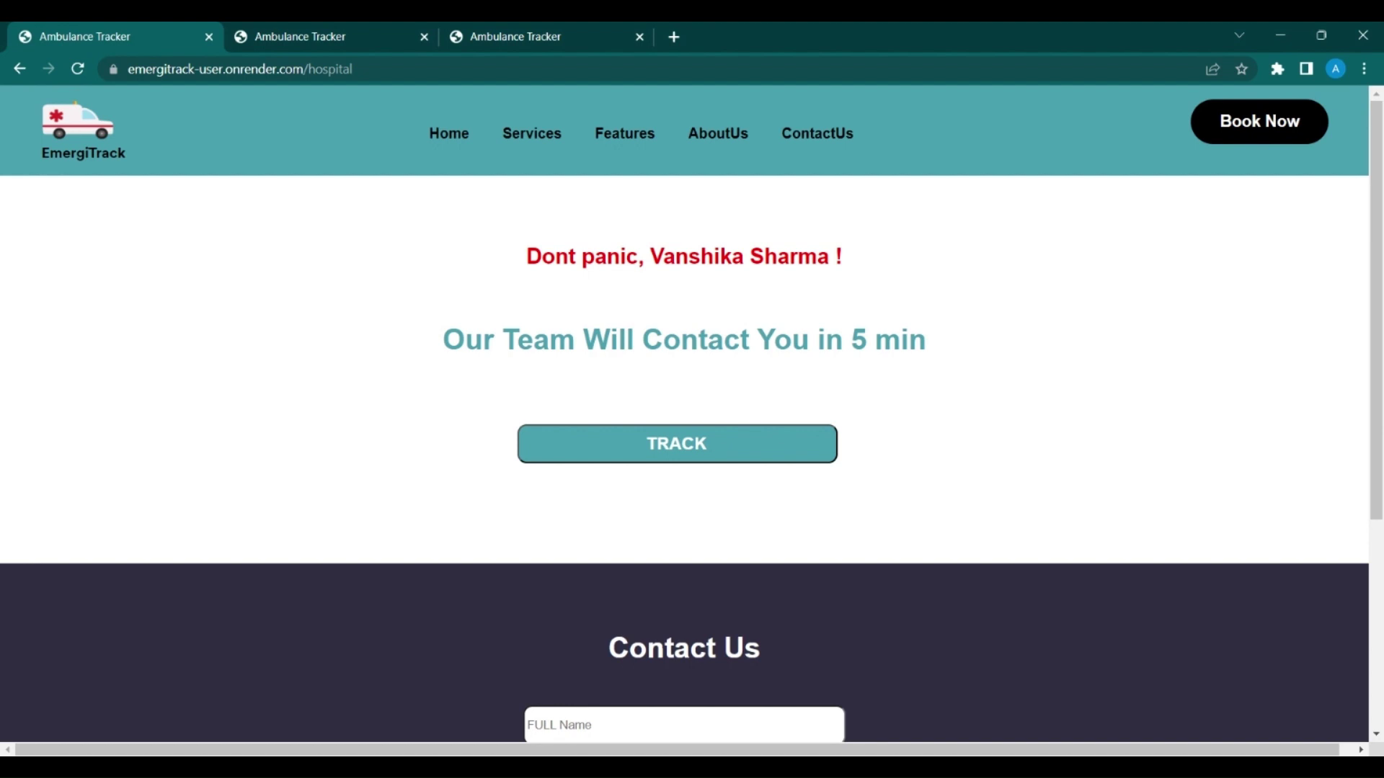
{"action": "left_click", "coordinate": [679, 456]}
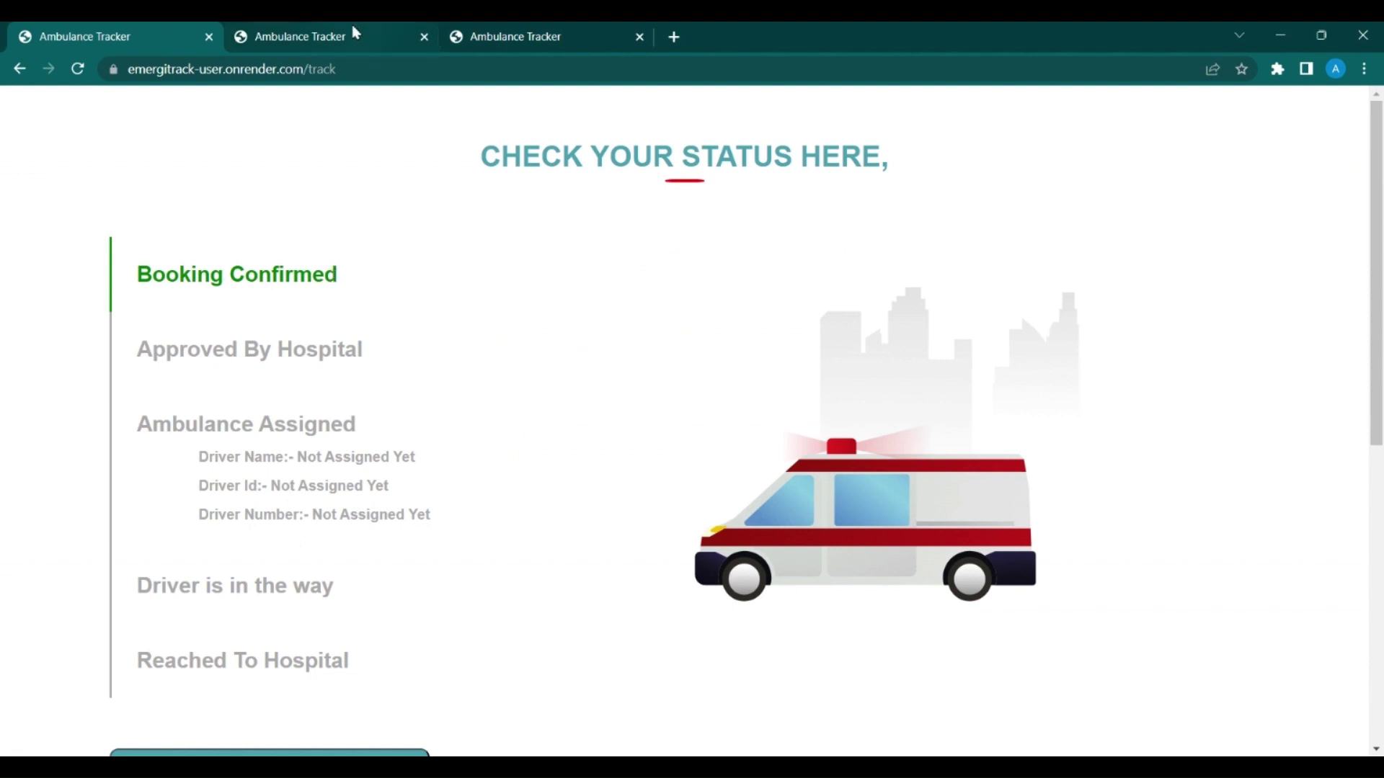
Step: On the hospital site, submit Bihar/Patna and open the Tripolia Hospital login page
{"action": "left_click", "coordinate": [544, 32]}
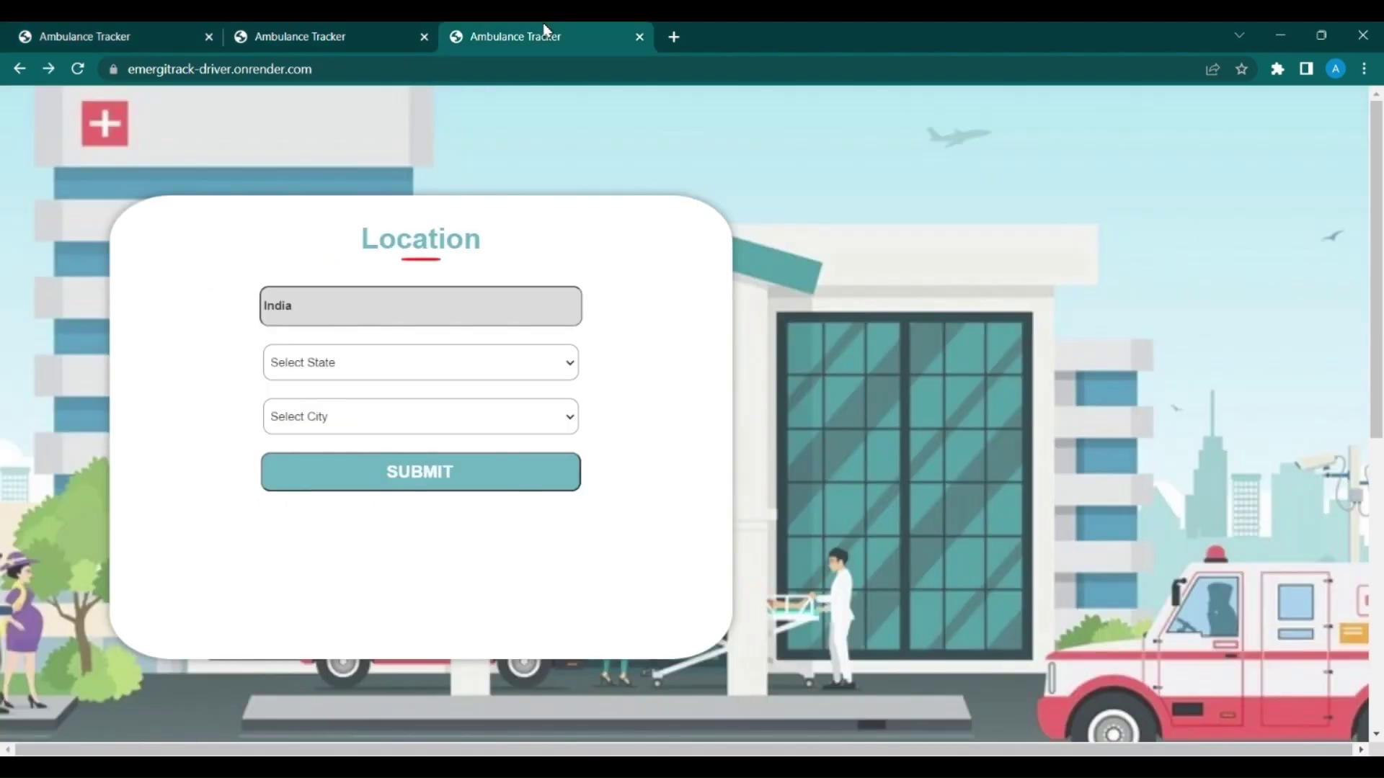
{"action": "left_click", "coordinate": [300, 36]}
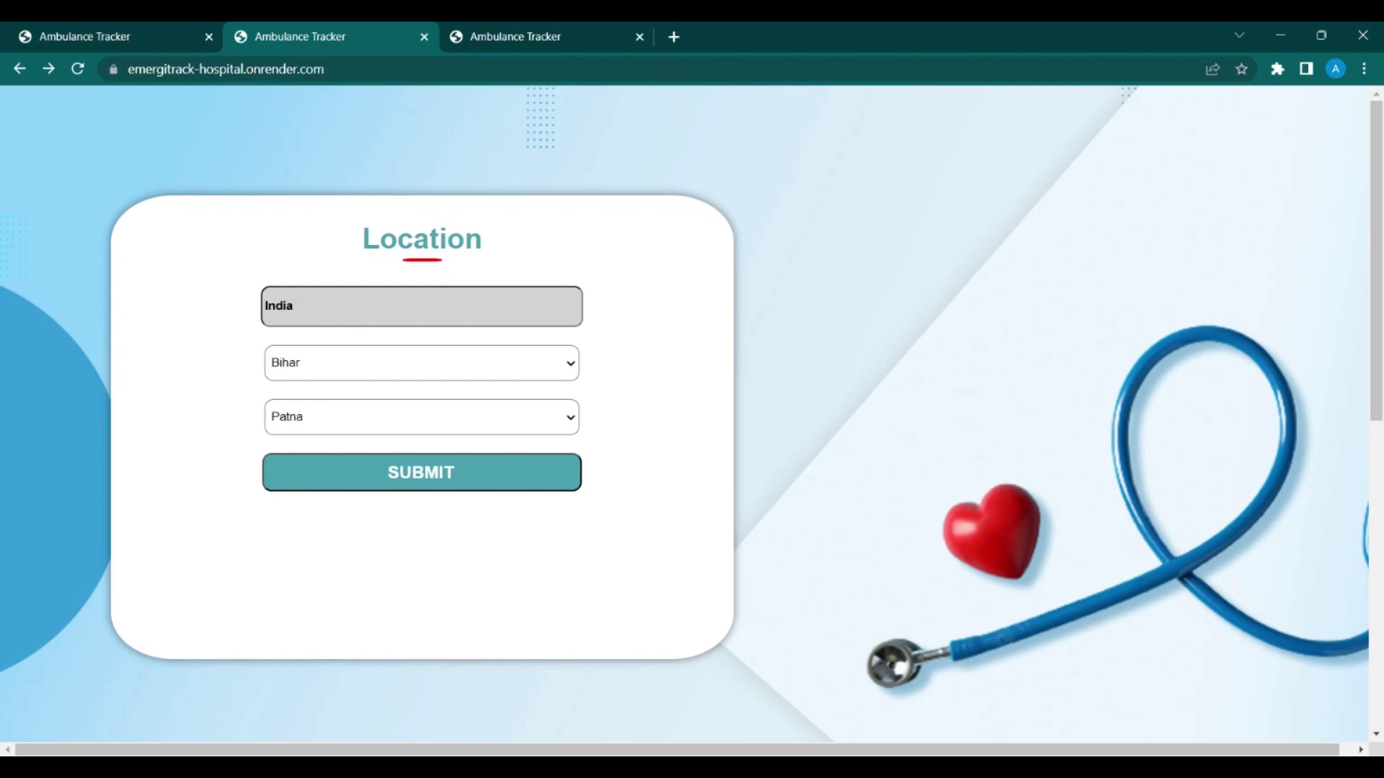
{"action": "left_click", "coordinate": [556, 479]}
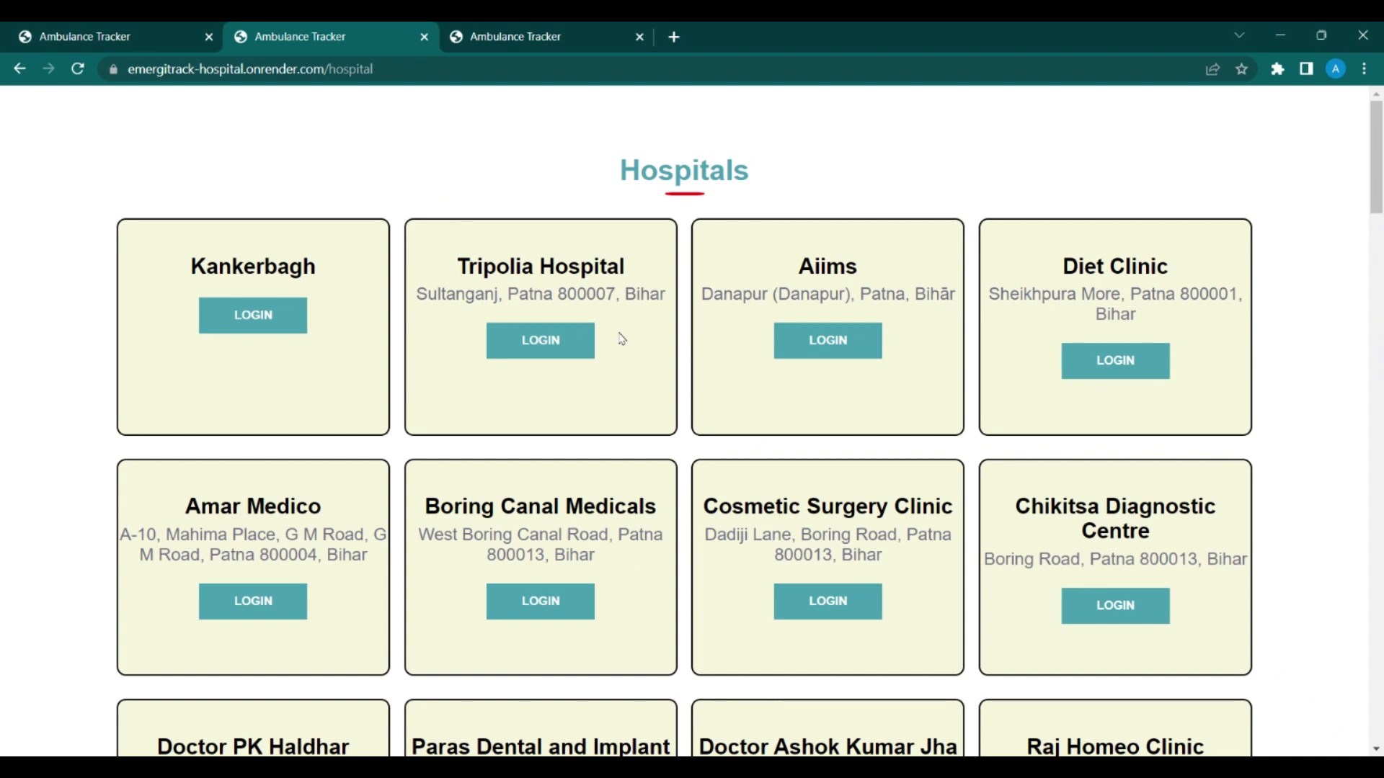
{"action": "left_click", "coordinate": [586, 346]}
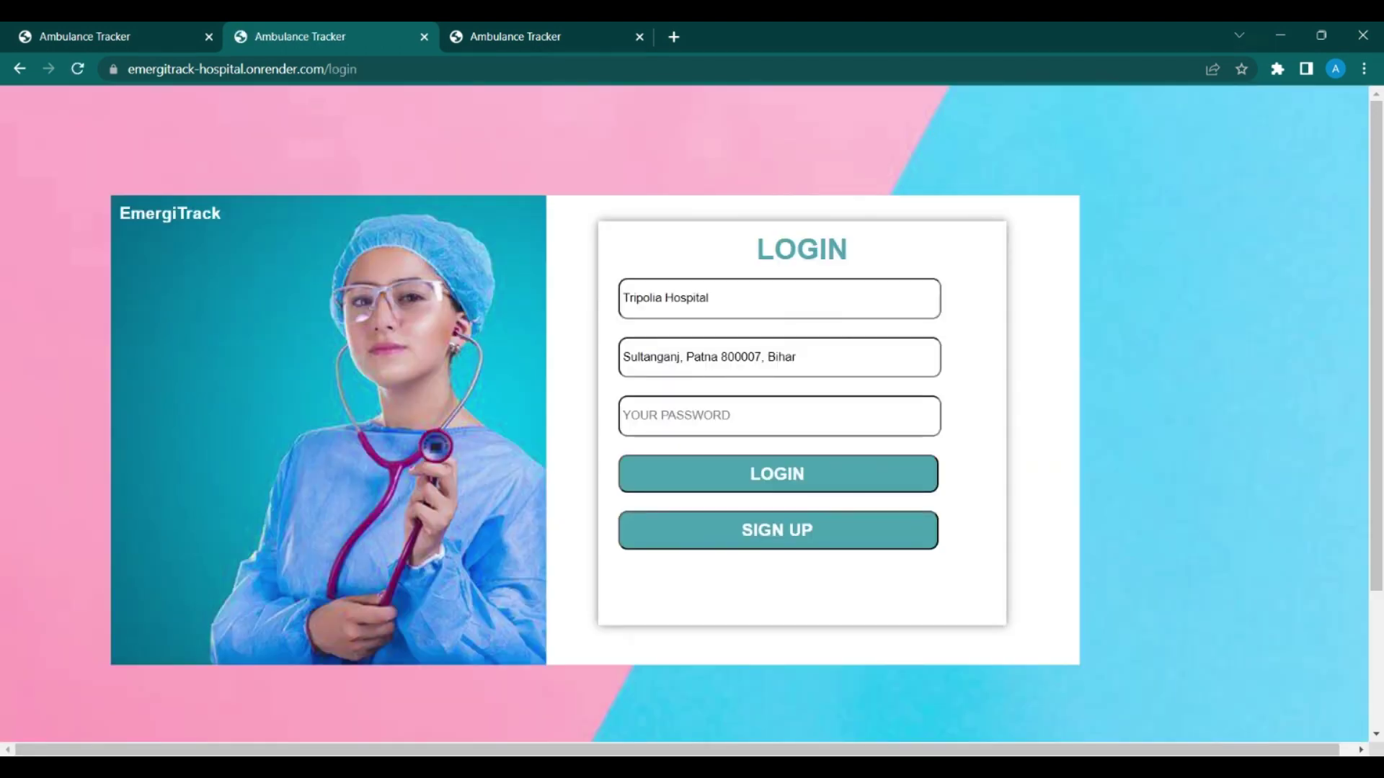
Step: Sign in to Tripolia Hospital's dashboard with the hospital password
{"action": "left_click", "coordinate": [796, 425]}
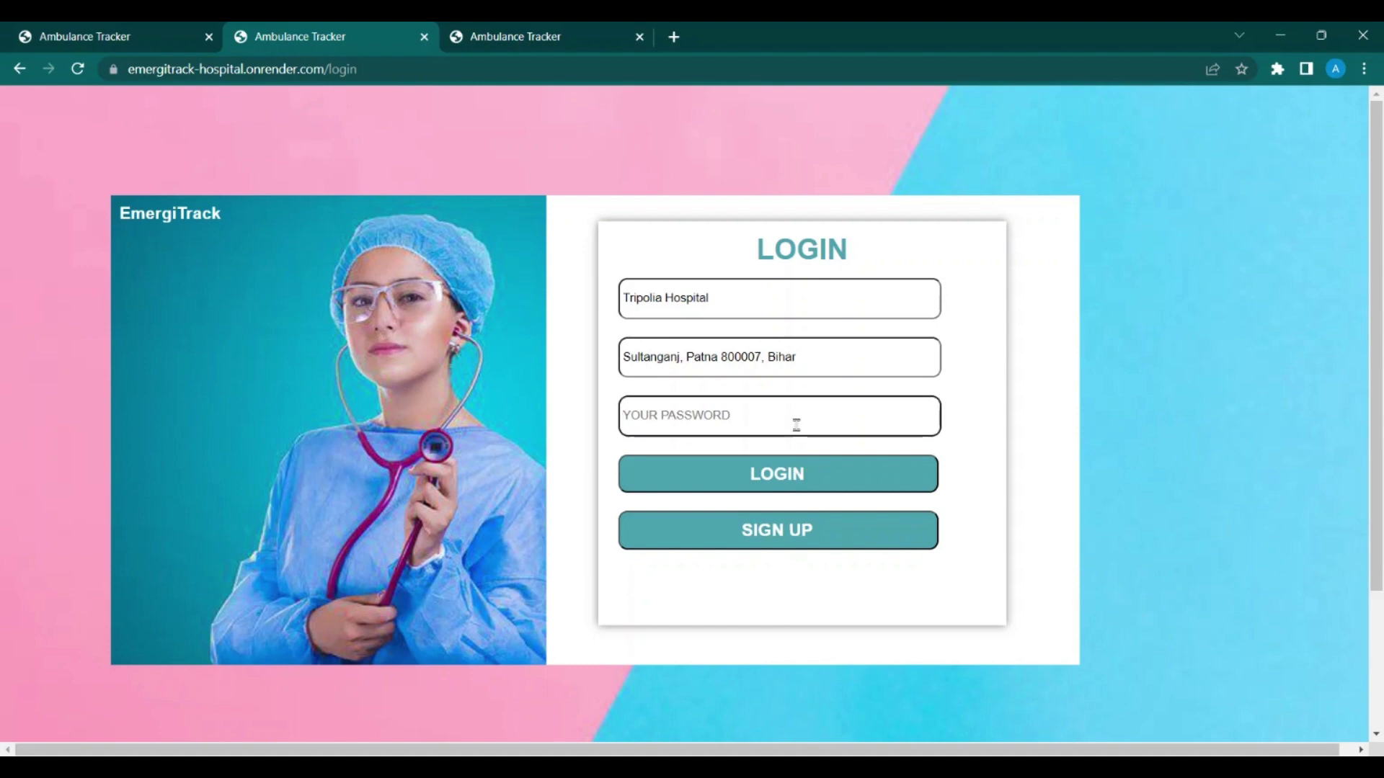
{"action": "type", "text": "admin123456"}
{"action": "left_click", "coordinate": [873, 490]}
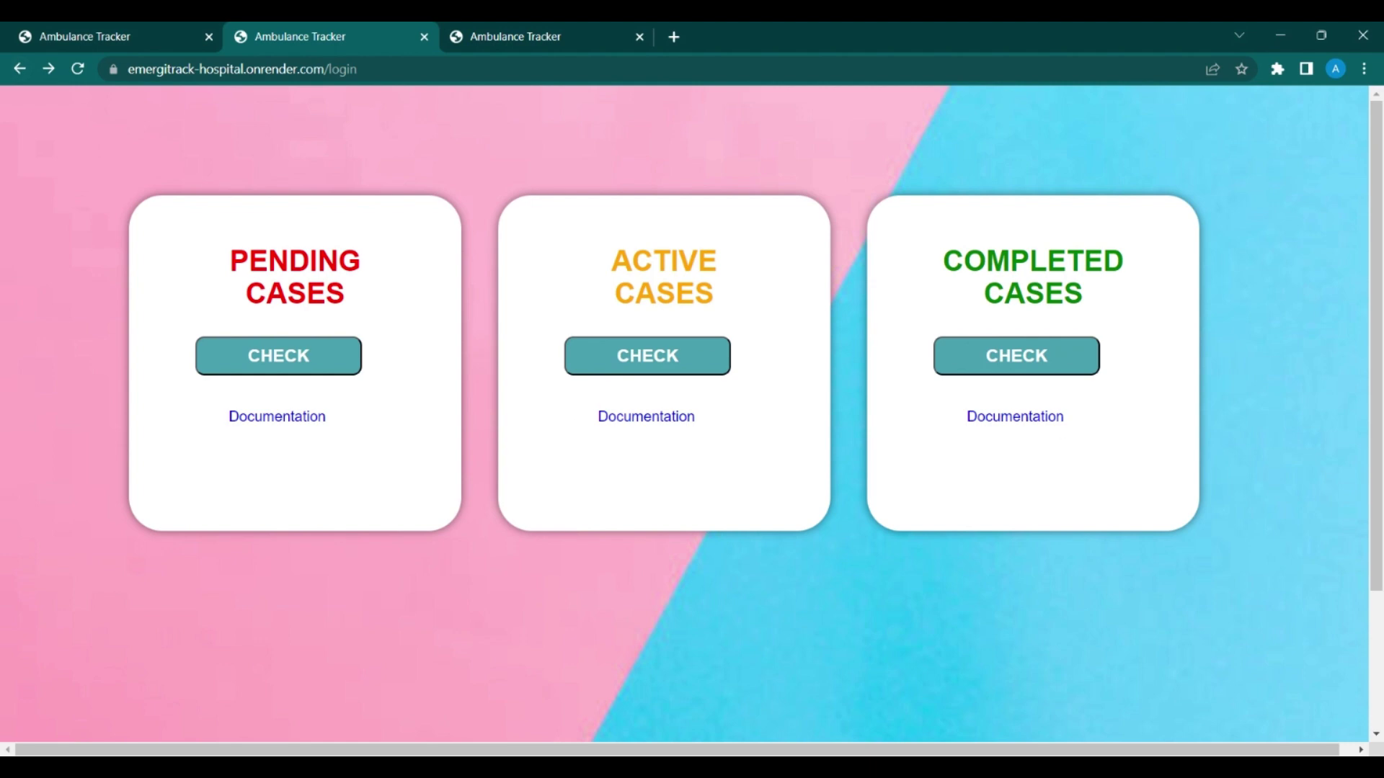
Step: Open Tripolia Hospital's Pending Cases, briefly checking the patient's status tab
{"action": "left_click", "coordinate": [334, 361]}
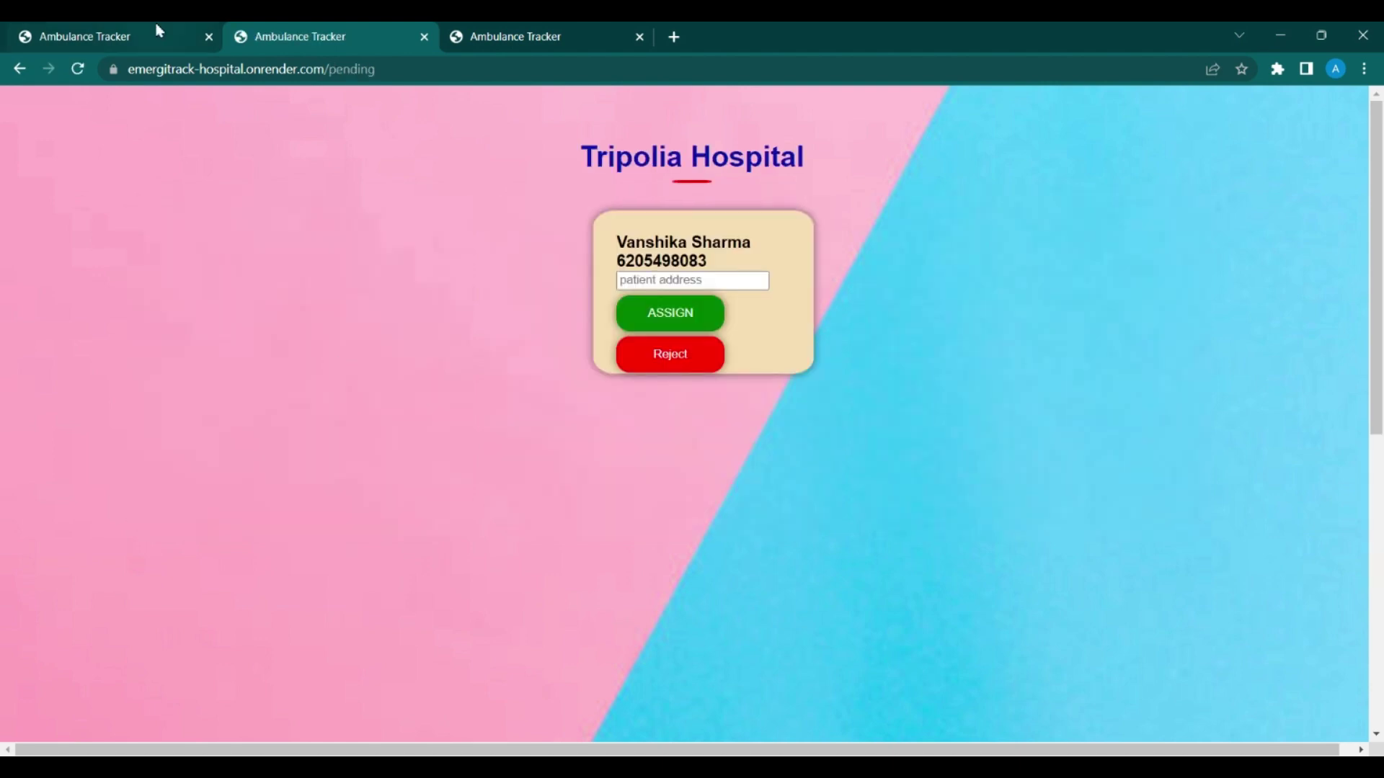
{"action": "left_click", "coordinate": [159, 31]}
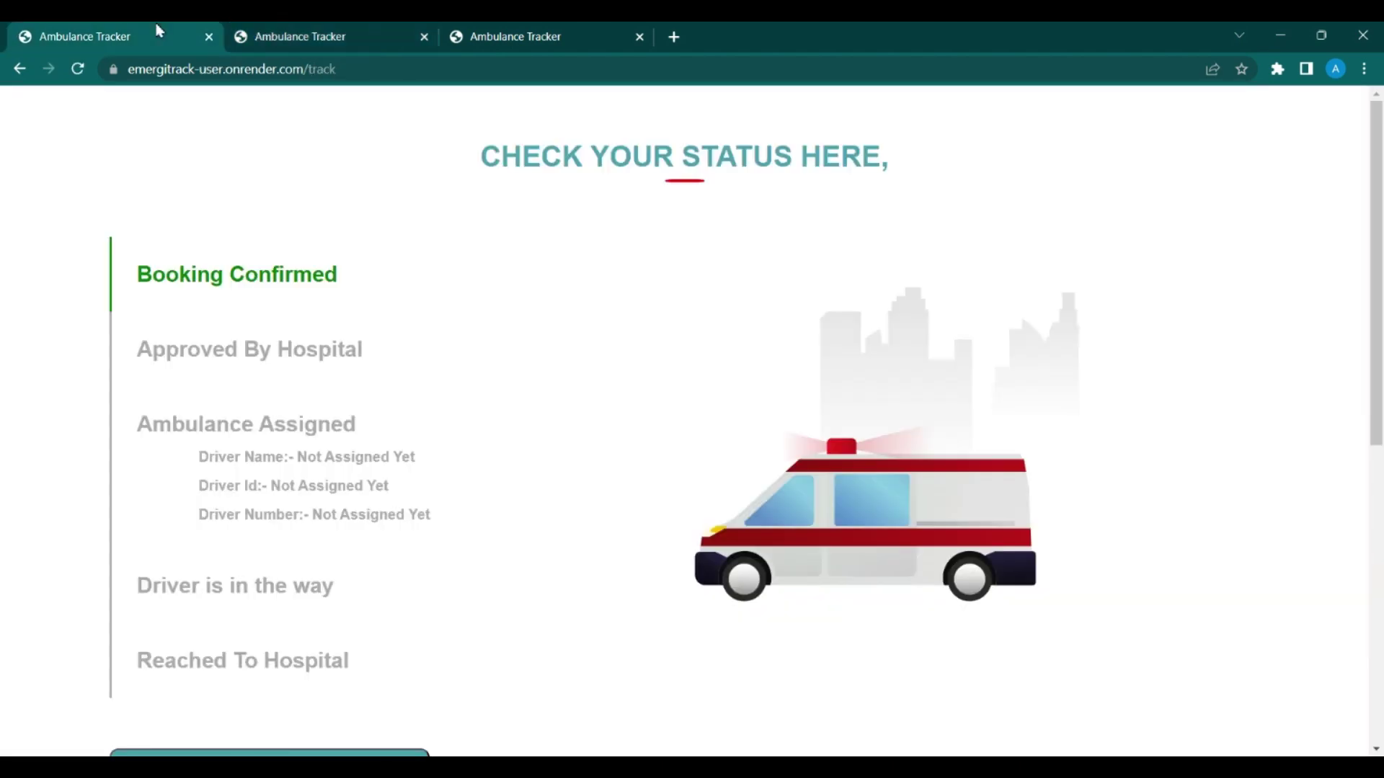
{"action": "left_click", "coordinate": [281, 48]}
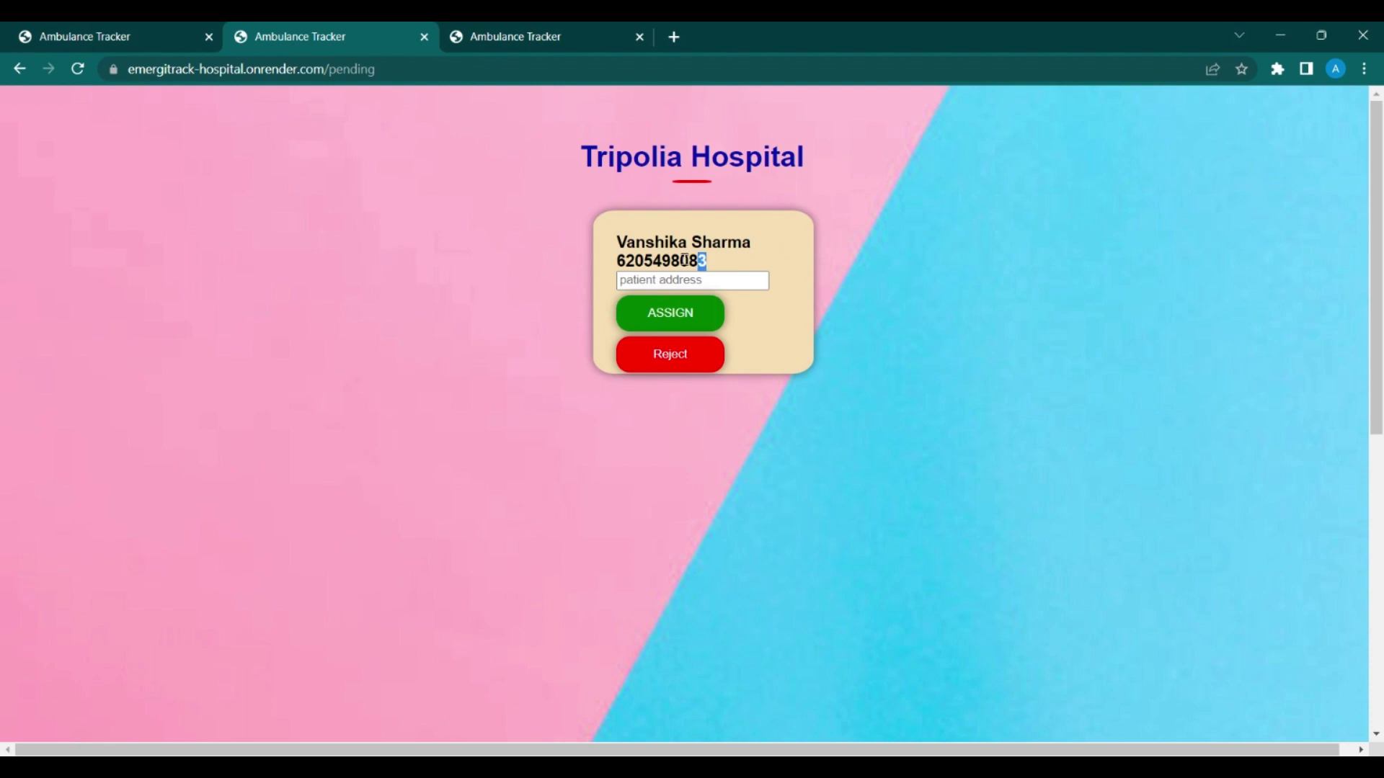
Step: Type the patient's address into the pending ambulance request
{"action": "left_click_drag", "start_coordinate": [709, 262], "coordinate": [618, 261]}
{"action": "left_click", "coordinate": [758, 257]}
{"action": "left_click", "coordinate": [740, 281]}
{"action": "type", "text": "near chitkara university"}
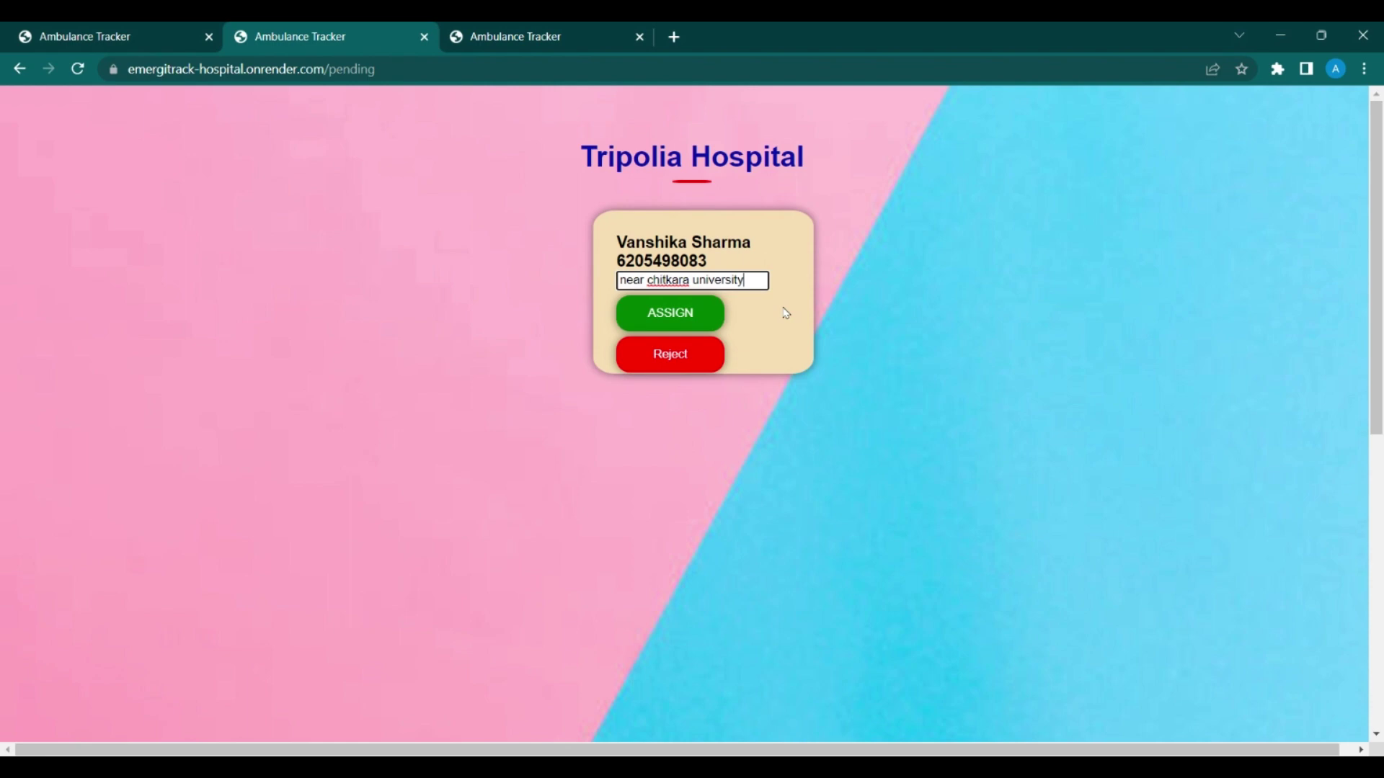
Step: Send the patient's case for assignment, find no unengaged active drivers, and go to the driver site
{"action": "left_click", "coordinate": [719, 309]}
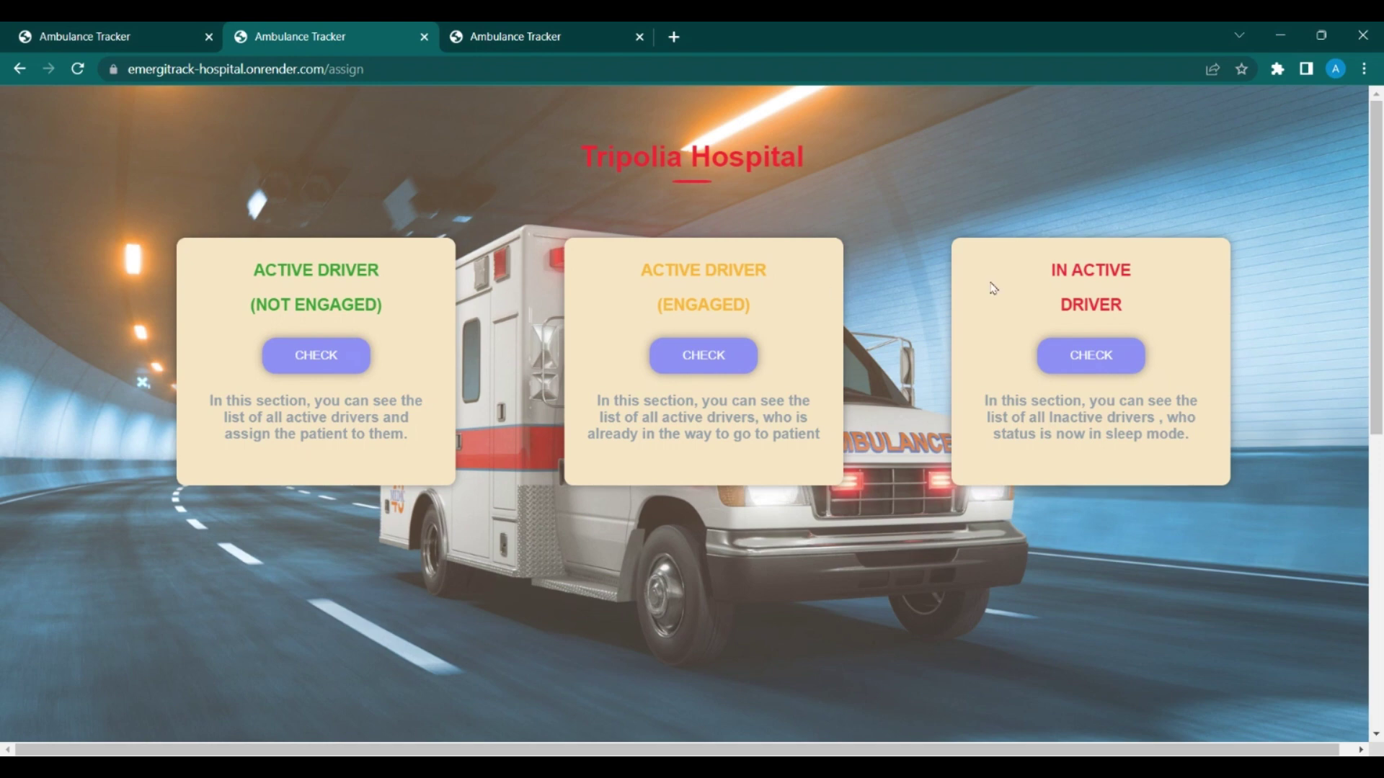
{"action": "left_click", "coordinate": [309, 361]}
{"action": "left_click", "coordinate": [515, 30]}
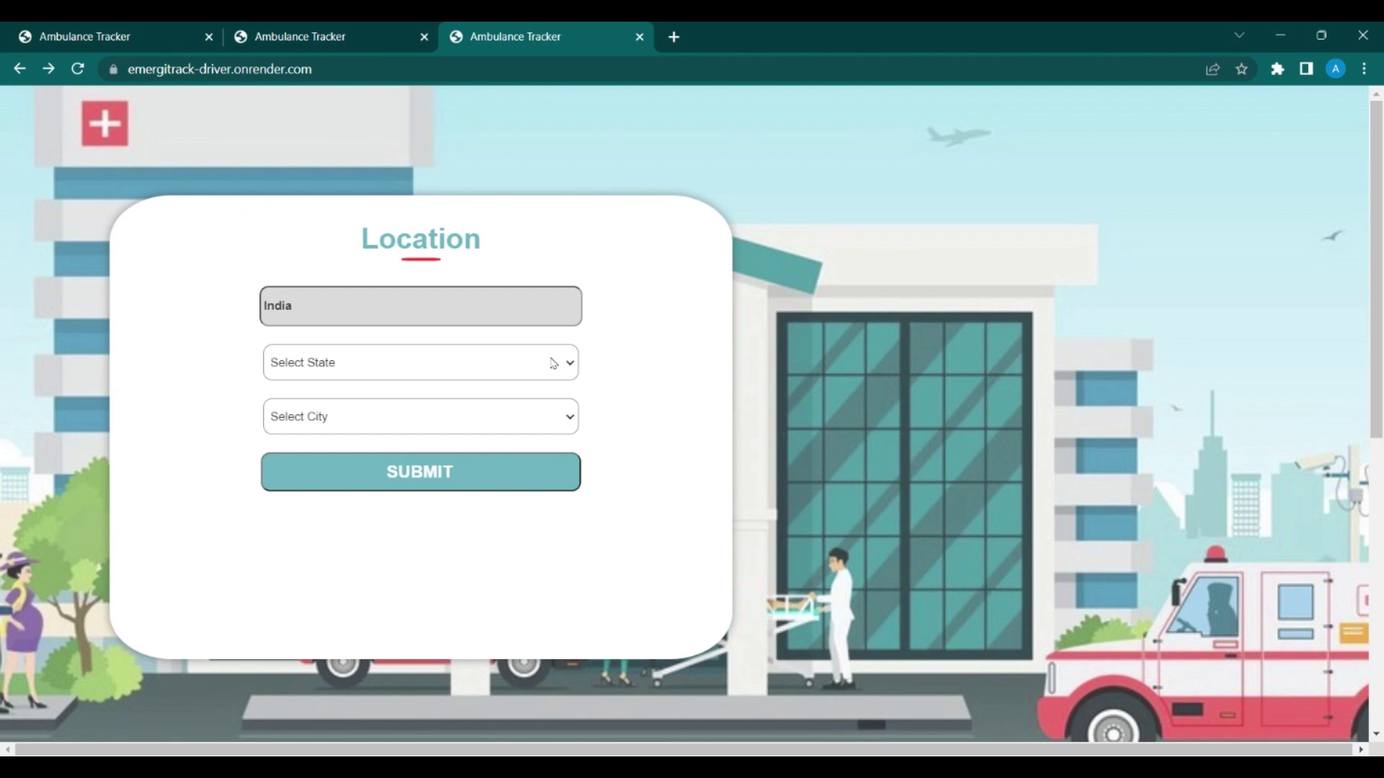
Step: Log in as a Tripolia Hospital driver via Bihar/Patna and submit ACTIVE status
{"action": "left_click", "coordinate": [494, 493]}
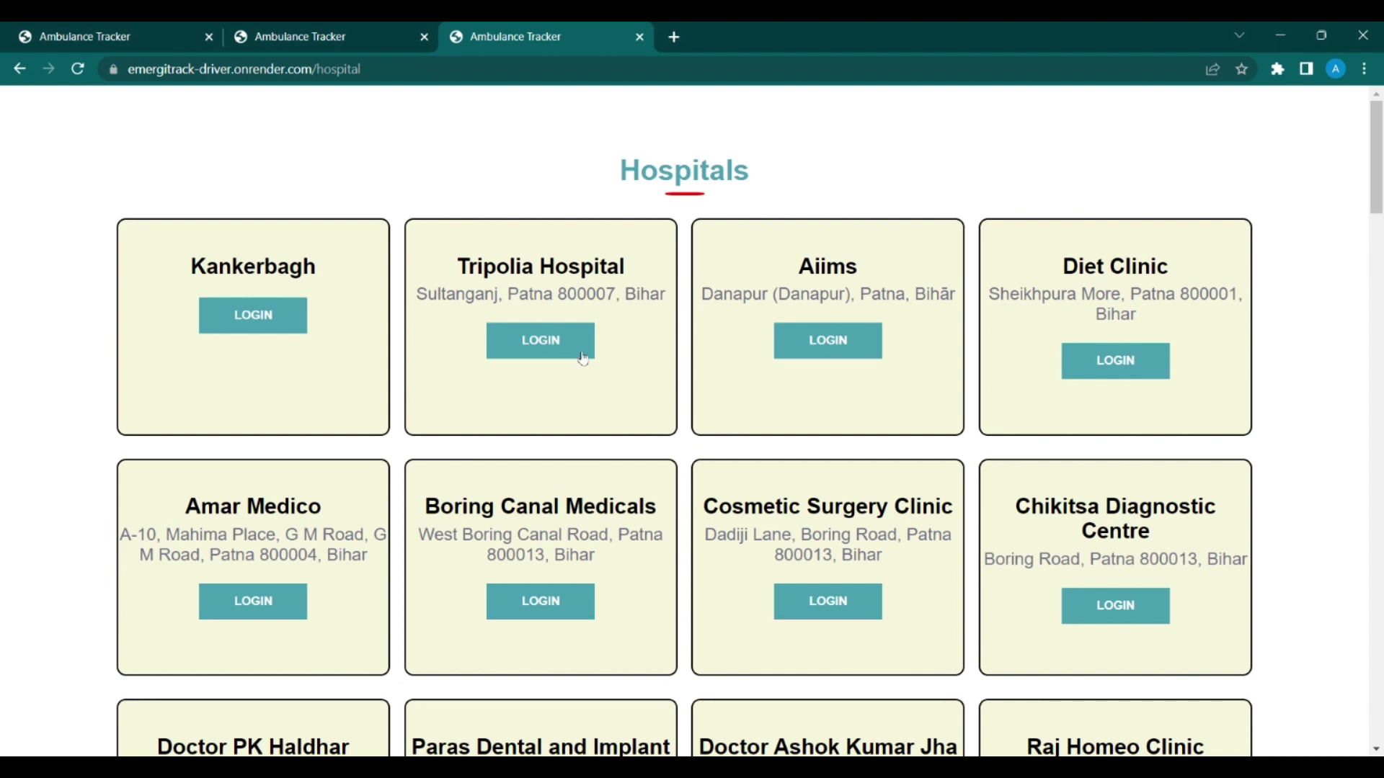
{"action": "left_click", "coordinate": [583, 346]}
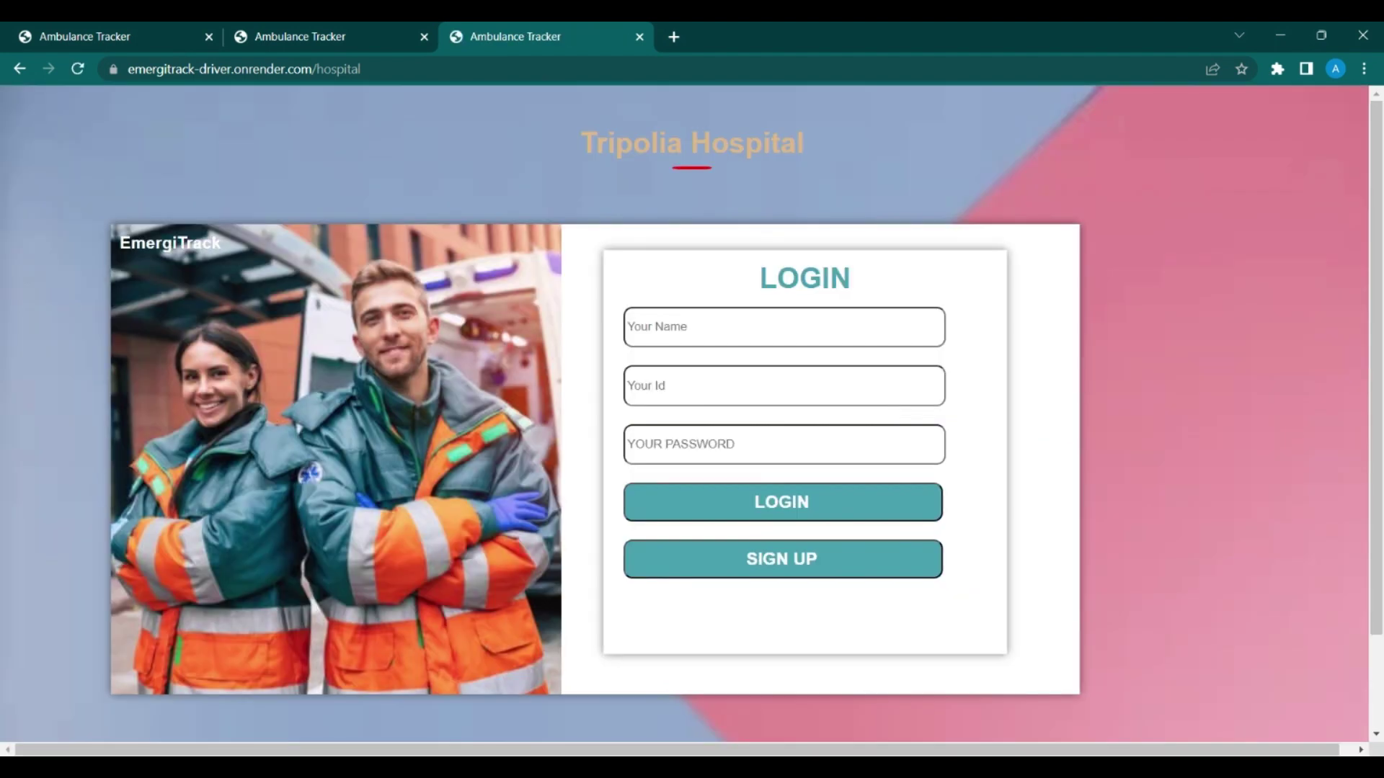
{"action": "left_click", "coordinate": [901, 331]}
{"action": "left_click", "coordinate": [799, 347]}
{"action": "key", "text": "Return"}
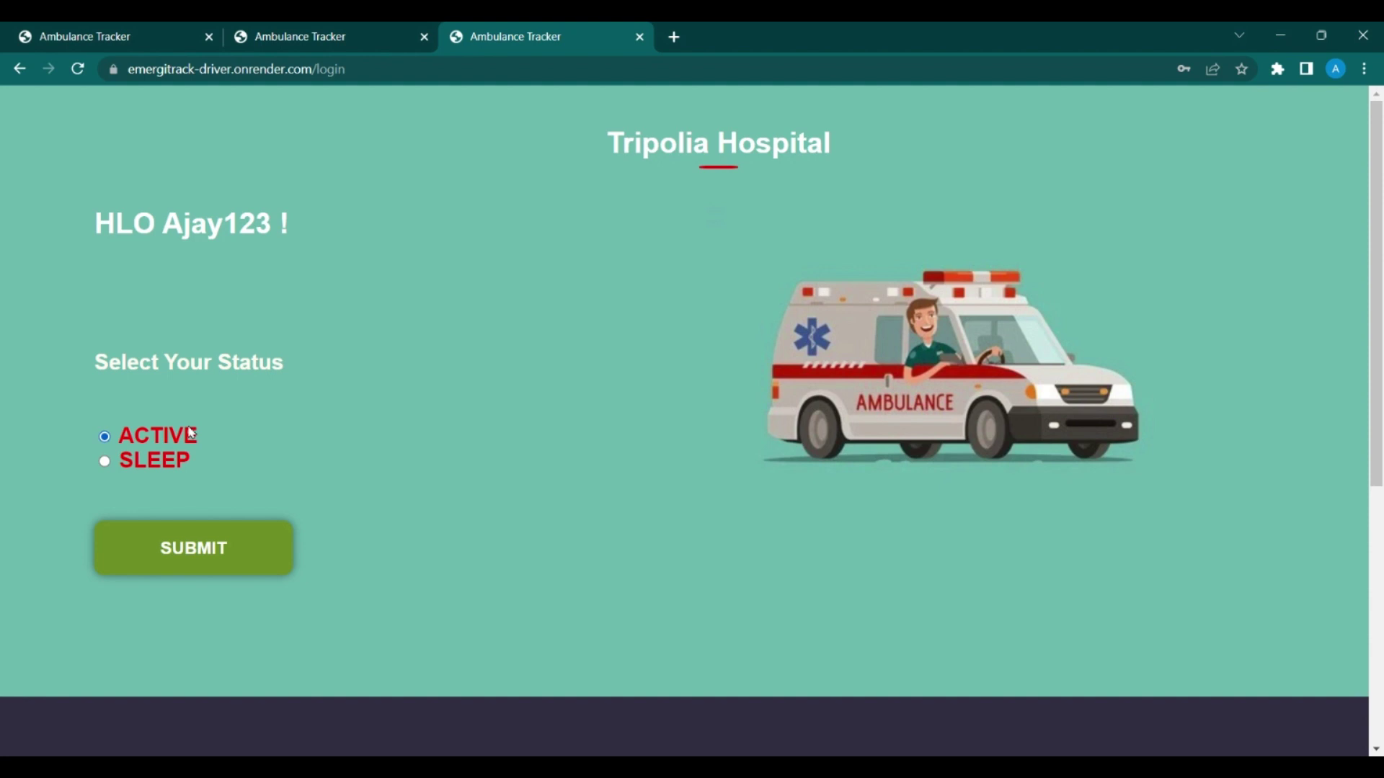
{"action": "left_click", "coordinate": [212, 573]}
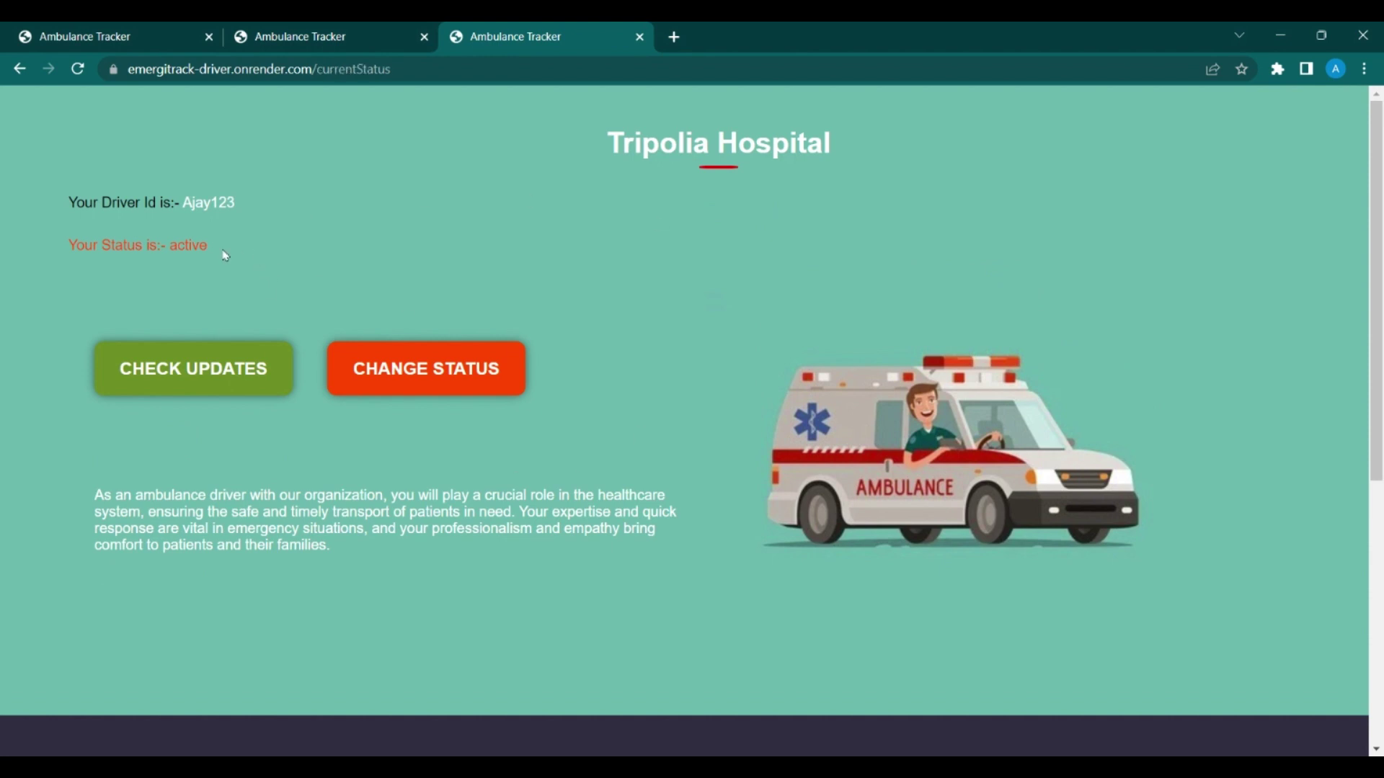
Step: Review the driver status page, then reselect ACTIVE and resubmit the status
{"action": "left_click_drag", "start_coordinate": [225, 255], "coordinate": [72, 245]}
{"action": "left_click_drag", "start_coordinate": [239, 205], "coordinate": [107, 192]}
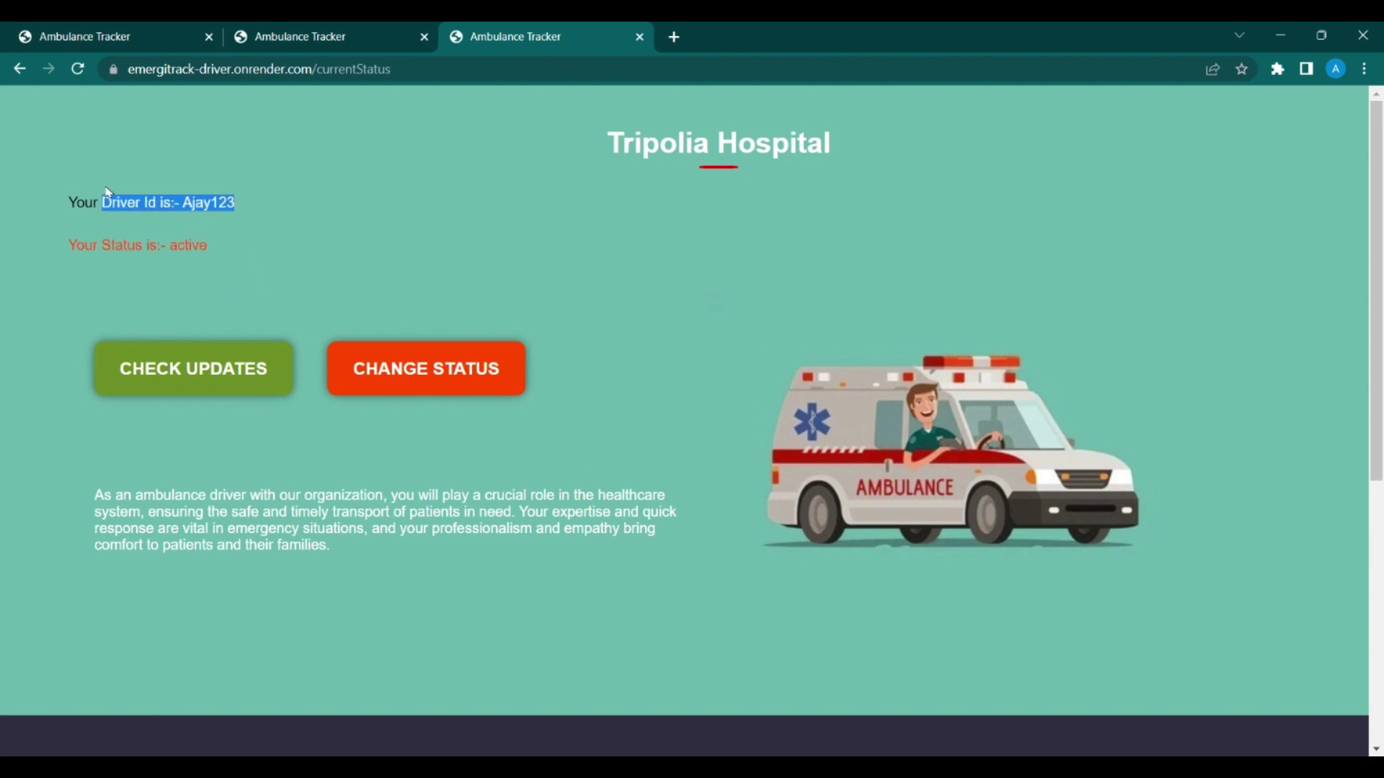
{"action": "left_click", "coordinate": [236, 370]}
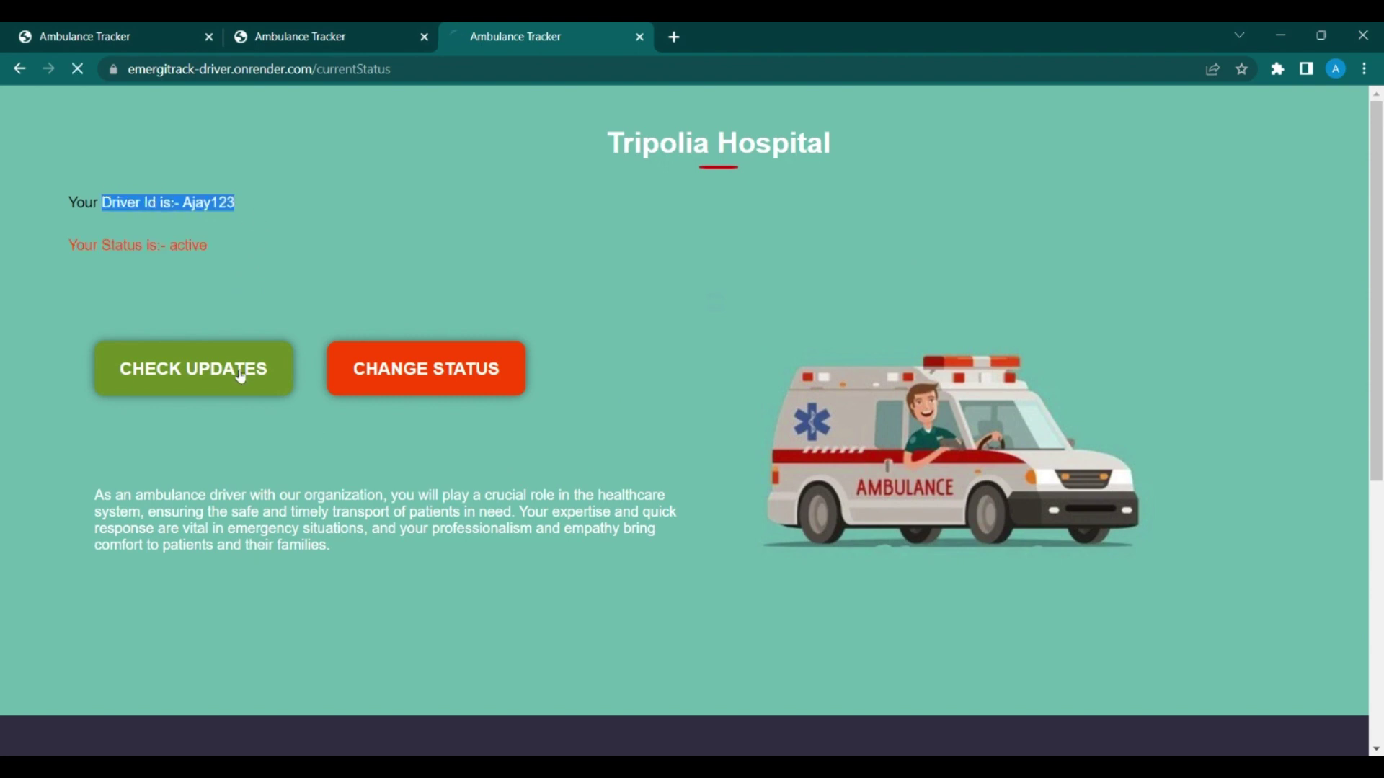
{"action": "left_click", "coordinate": [496, 391]}
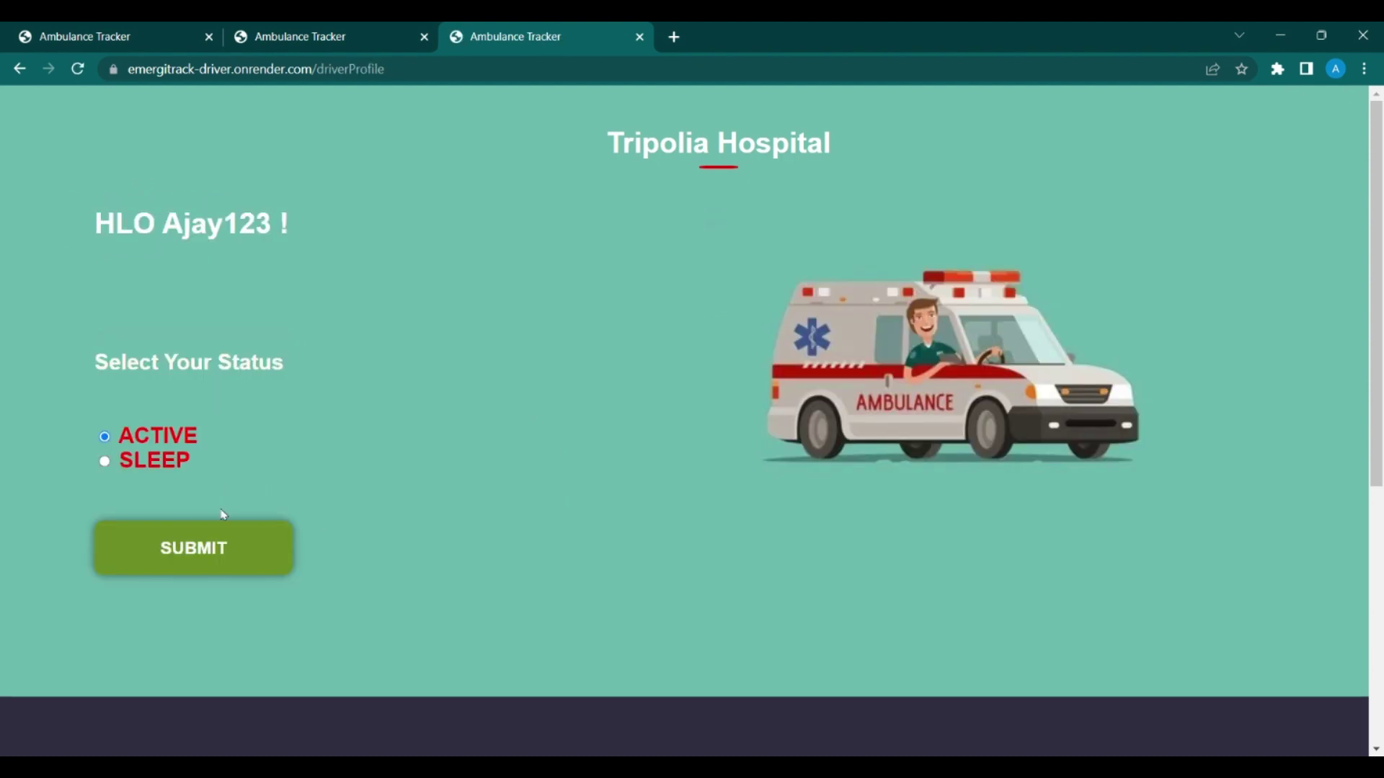
{"action": "left_click", "coordinate": [170, 467]}
{"action": "left_click", "coordinate": [186, 439]}
{"action": "left_click", "coordinate": [241, 542]}
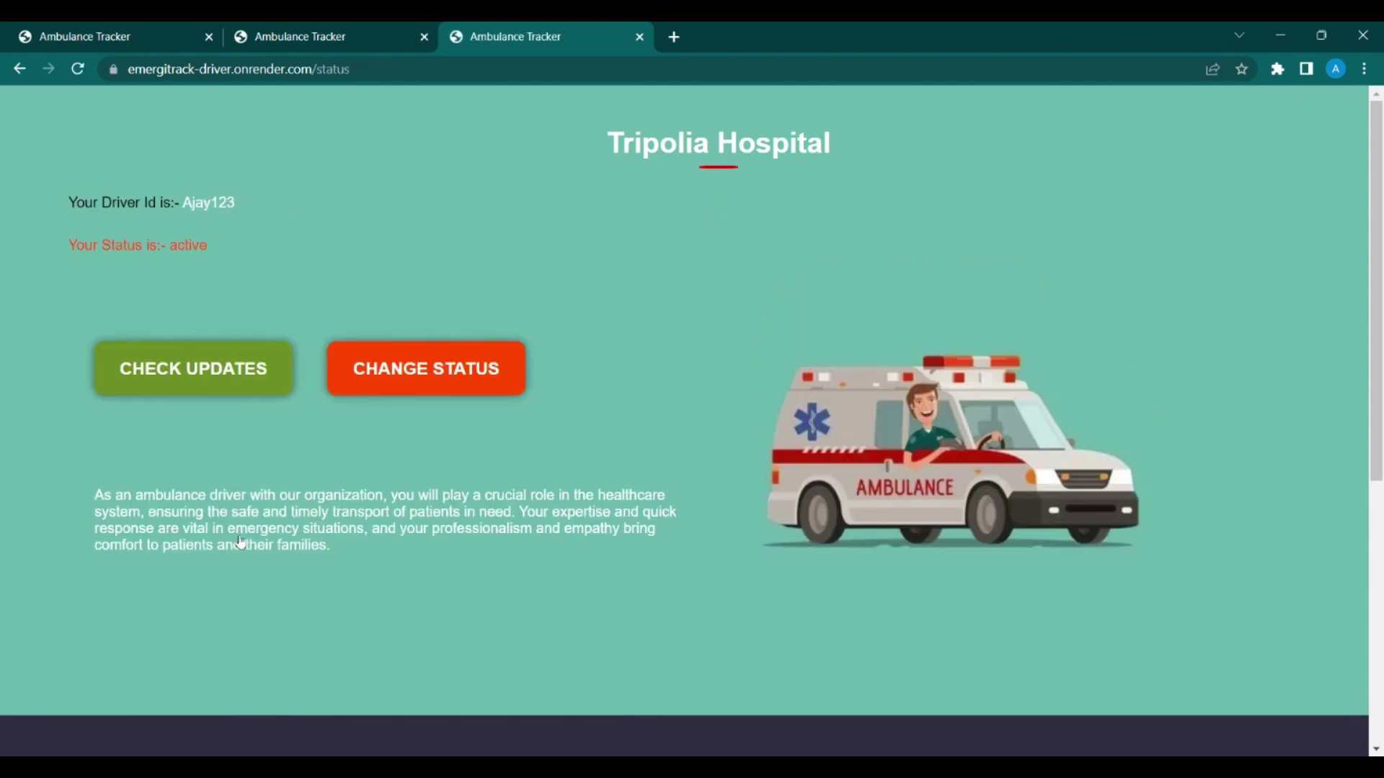
Step: Reload the hospital's active-driver list, assign the driver to the case, and view the patient tracker
{"action": "left_click", "coordinate": [341, 41]}
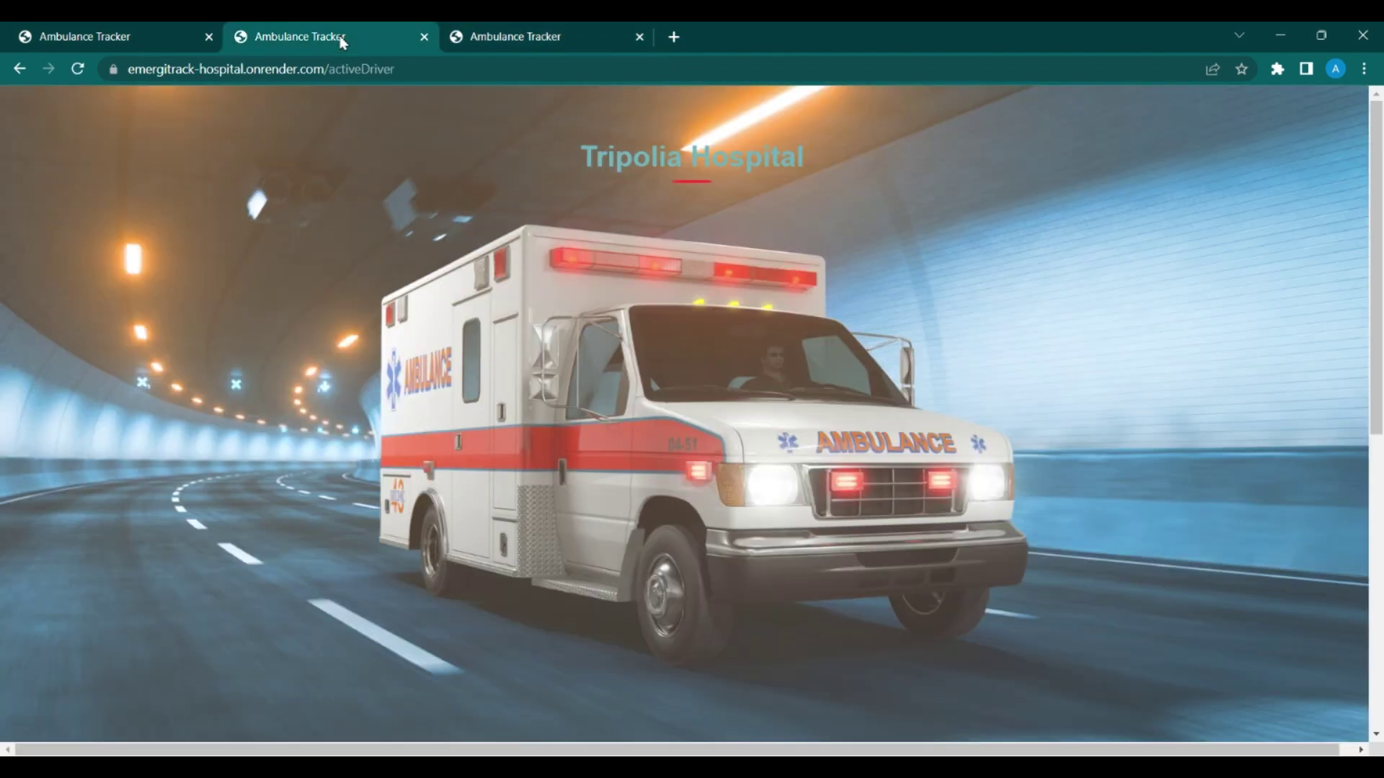
{"action": "left_click", "coordinate": [78, 68]}
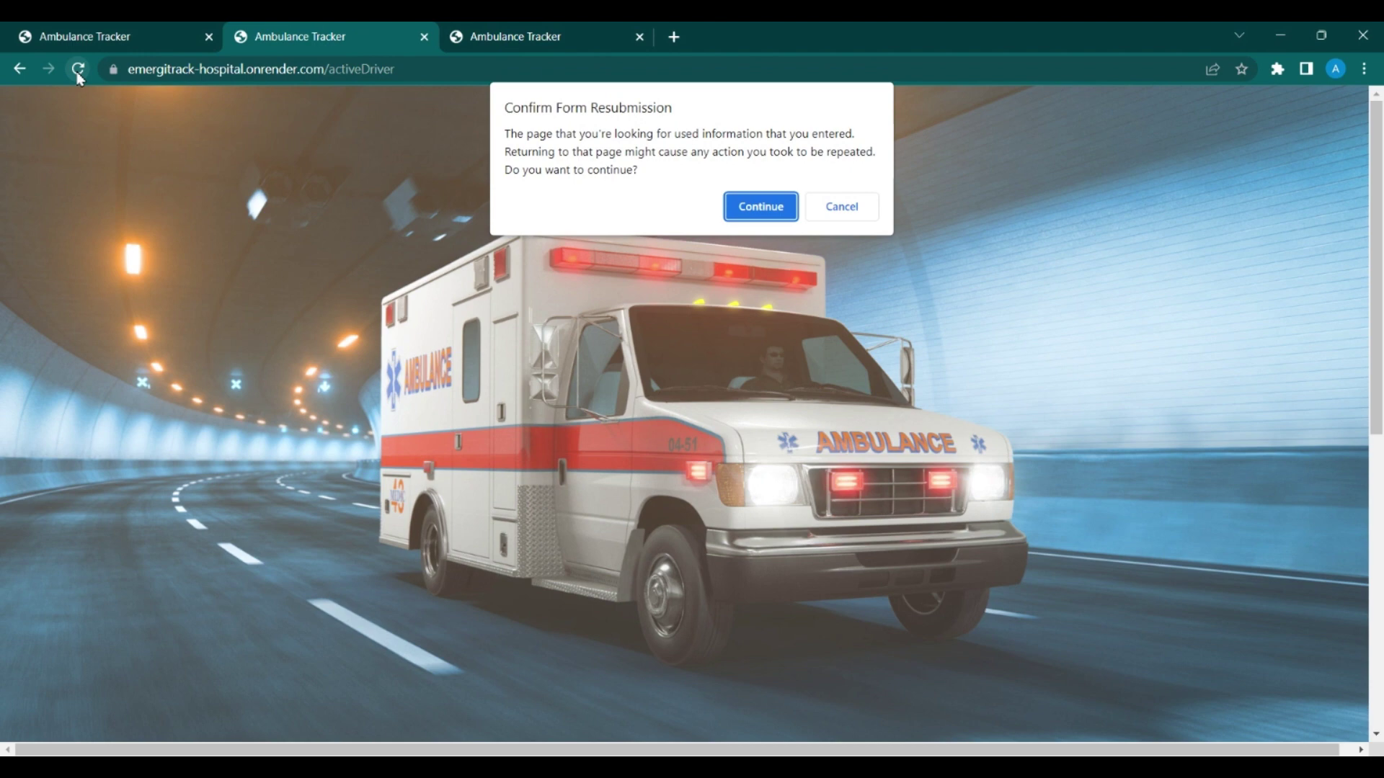
{"action": "left_click", "coordinate": [742, 206]}
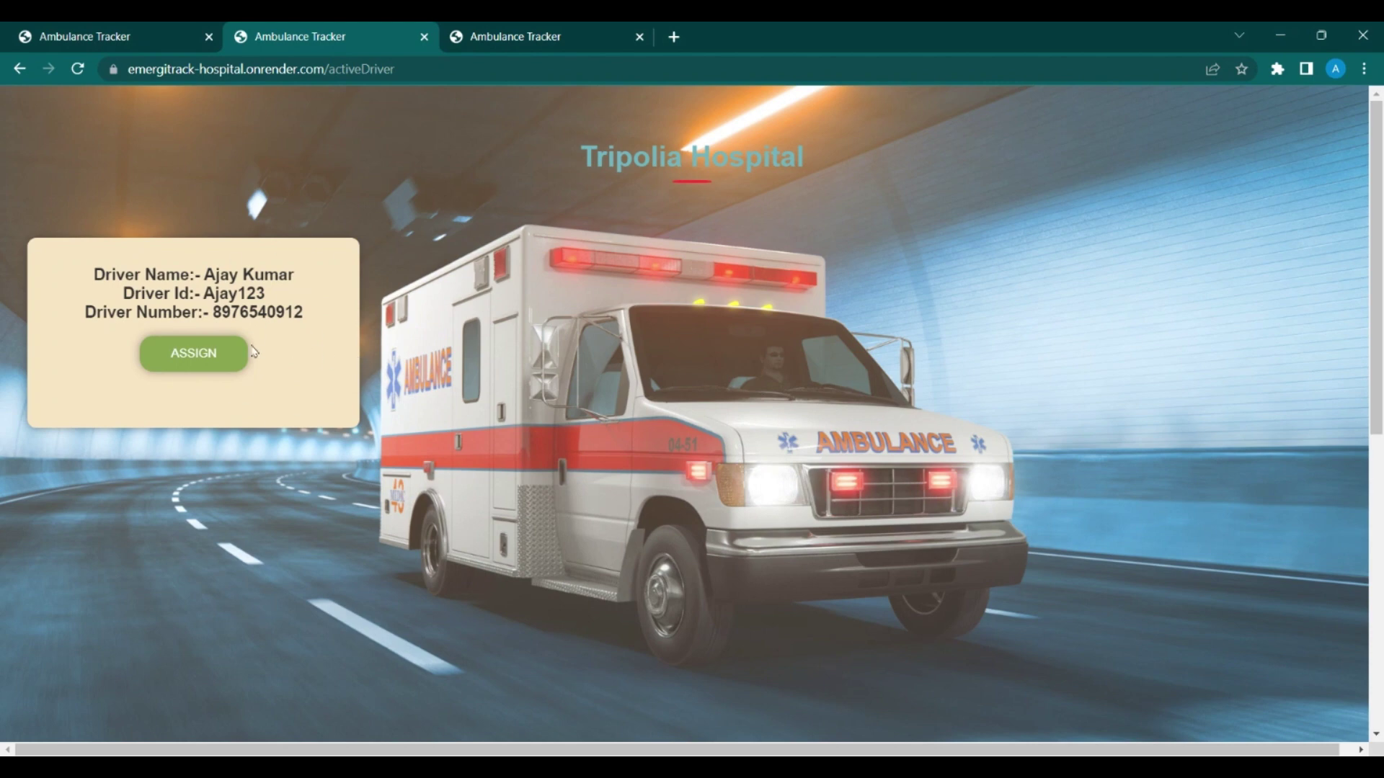
{"action": "left_click", "coordinate": [207, 362]}
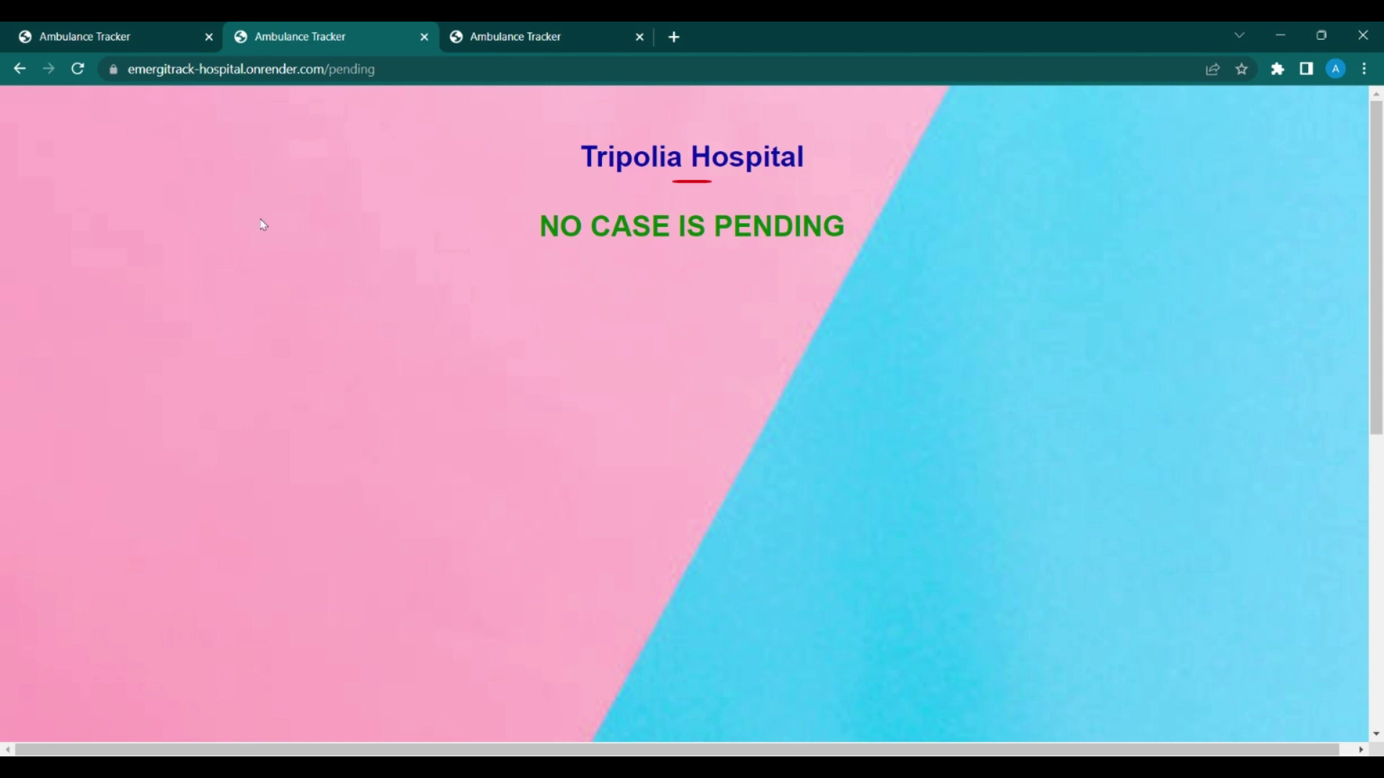
{"action": "left_click", "coordinate": [148, 31]}
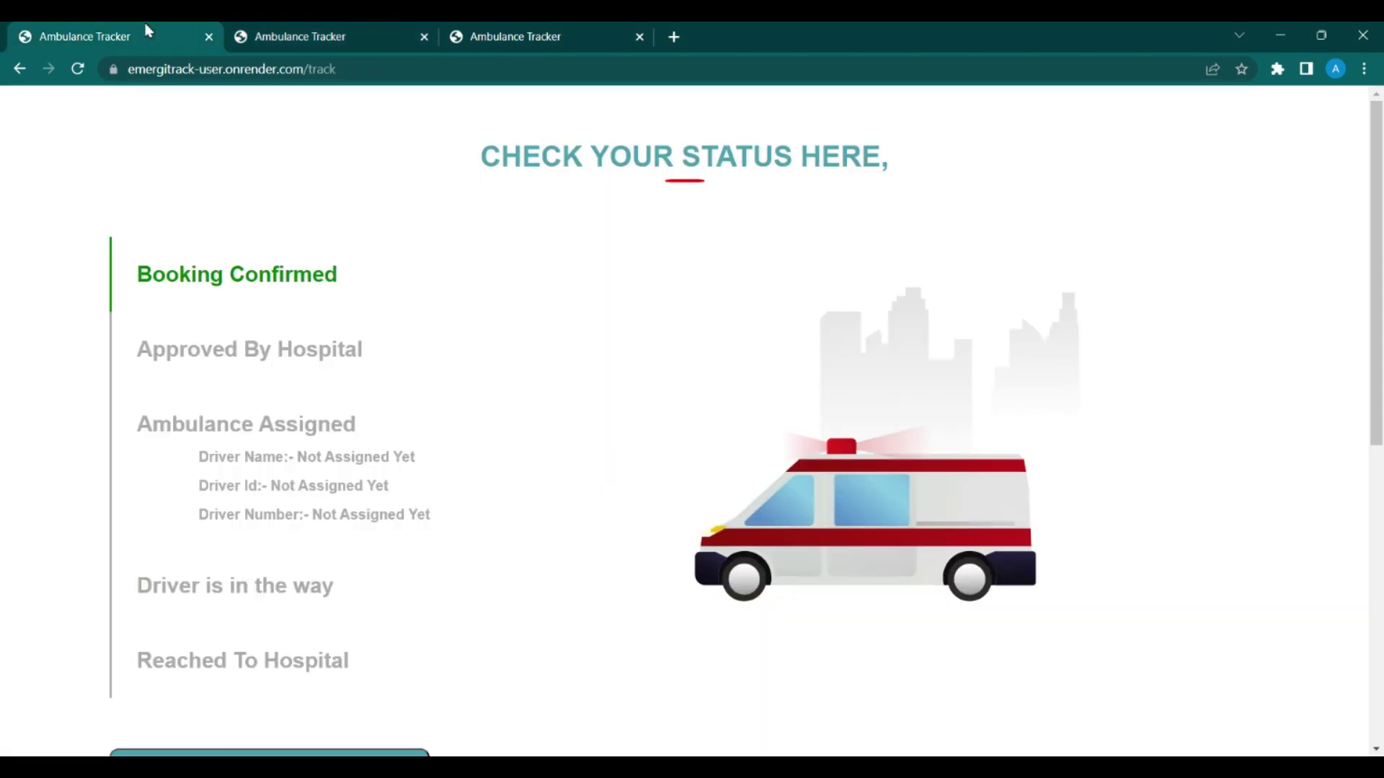
Step: Reload the patient's tracking page and check the Approved By Hospital step
{"action": "left_click", "coordinate": [79, 69]}
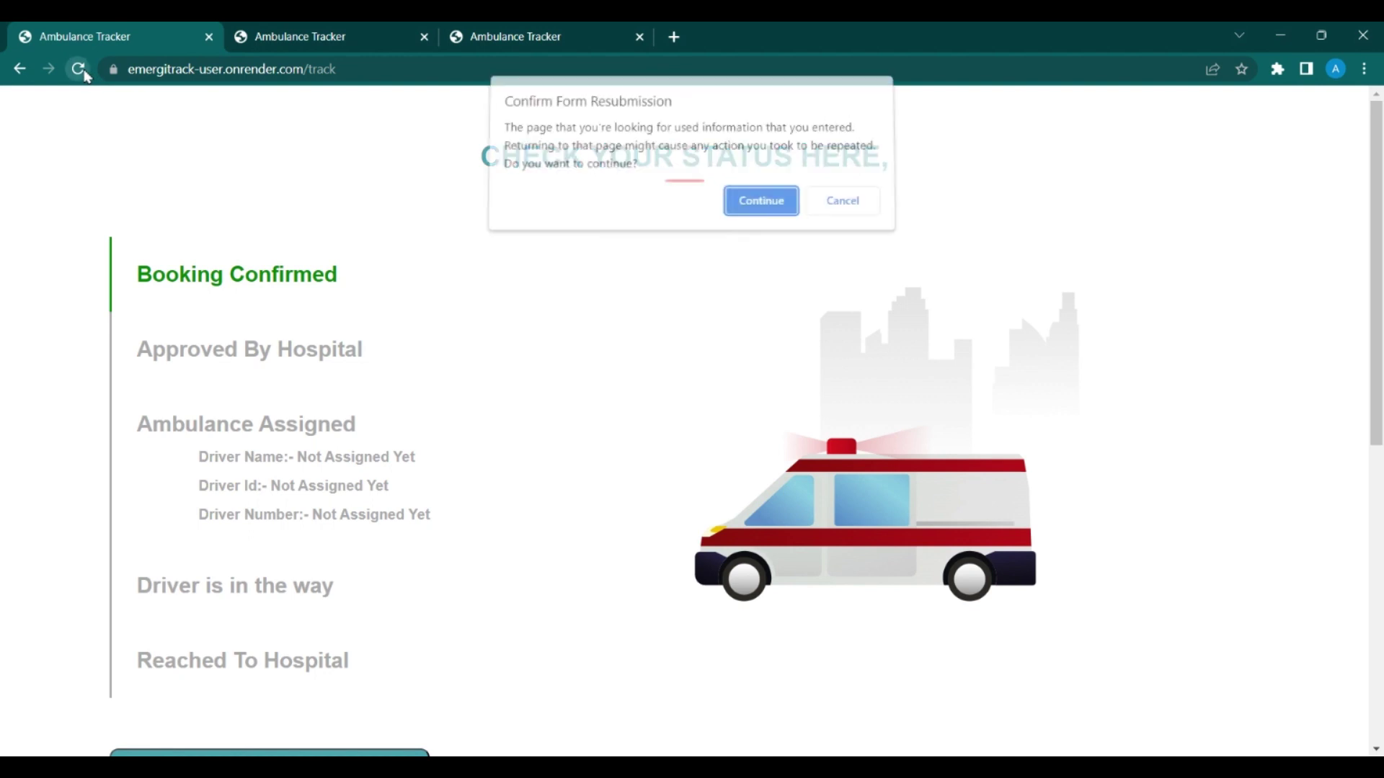
{"action": "left_click", "coordinate": [761, 206]}
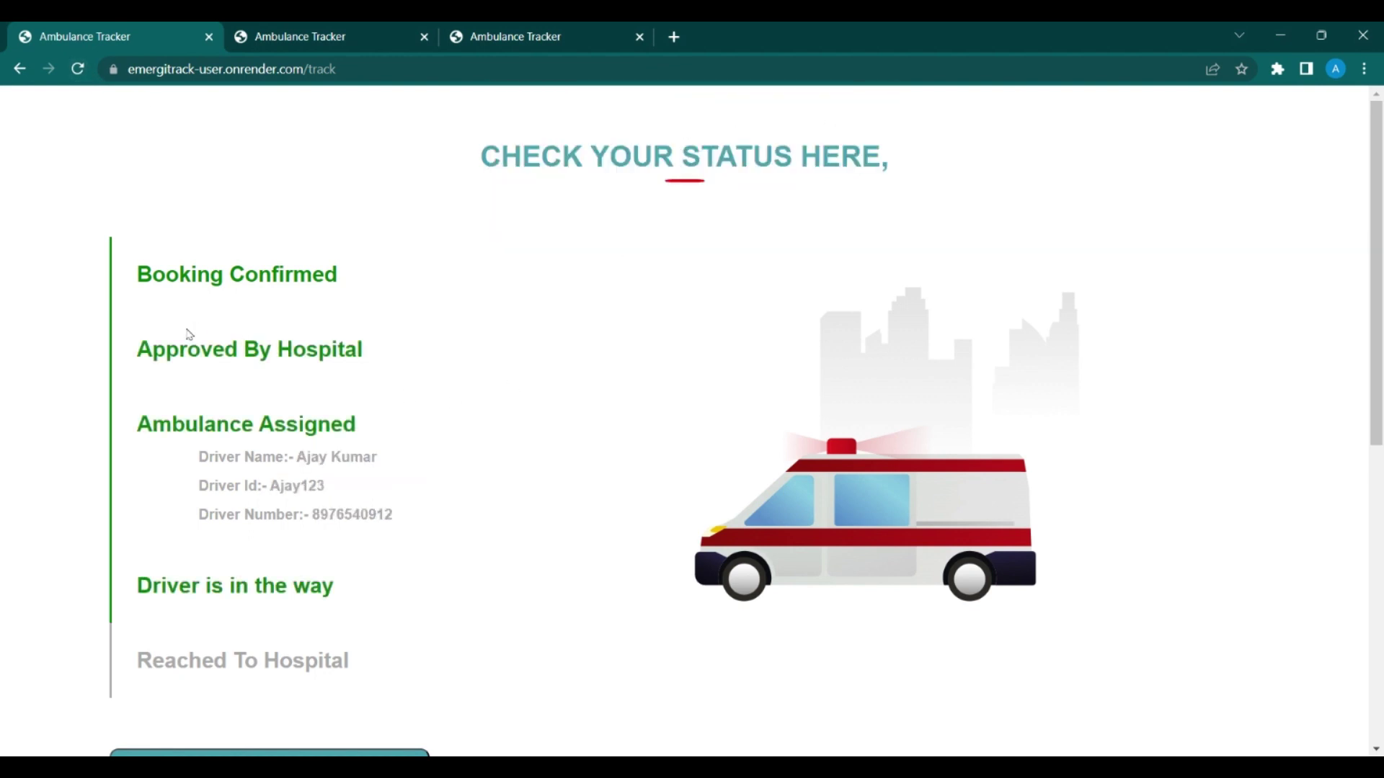
{"action": "left_click_drag", "start_coordinate": [145, 349], "coordinate": [370, 346]}
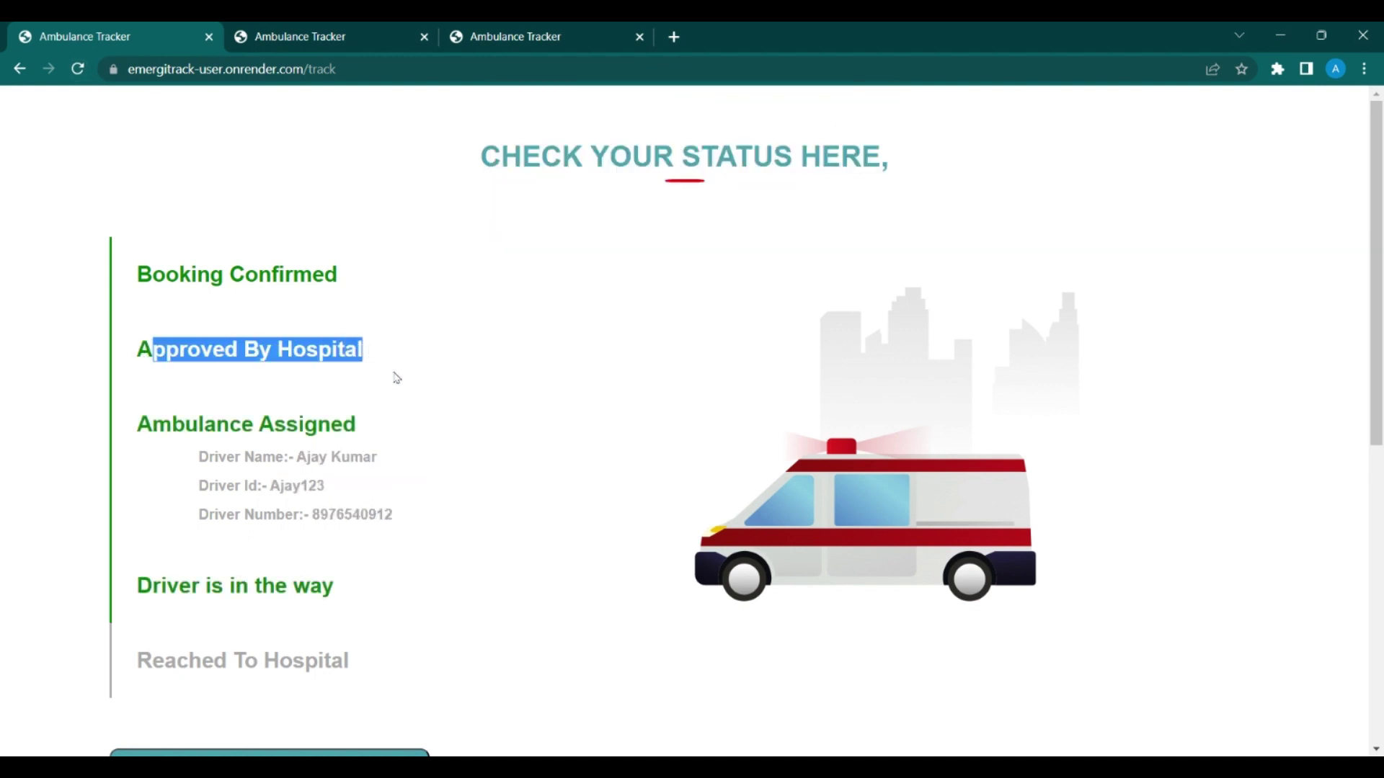
{"action": "left_click", "coordinate": [179, 414]}
Step: Review the assigned driver's name, id and number, then return to the driver's status page
{"action": "left_click_drag", "start_coordinate": [323, 481], "coordinate": [274, 460]}
{"action": "left_click", "coordinate": [274, 460]}
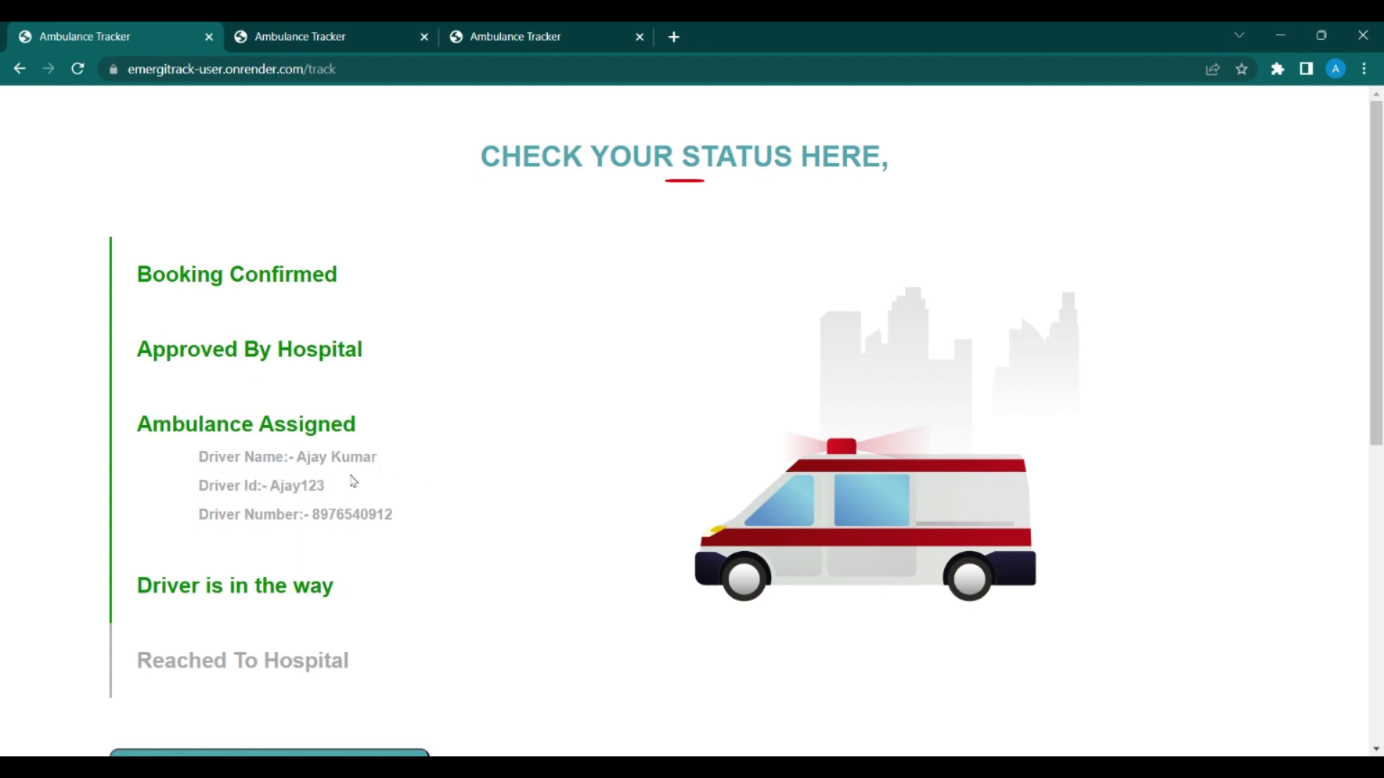
{"action": "left_click_drag", "start_coordinate": [199, 513], "coordinate": [447, 525]}
{"action": "left_click", "coordinate": [444, 527]}
{"action": "scroll", "coordinate": [386, 611], "scroll_direction": "down", "scroll_amount": 1}
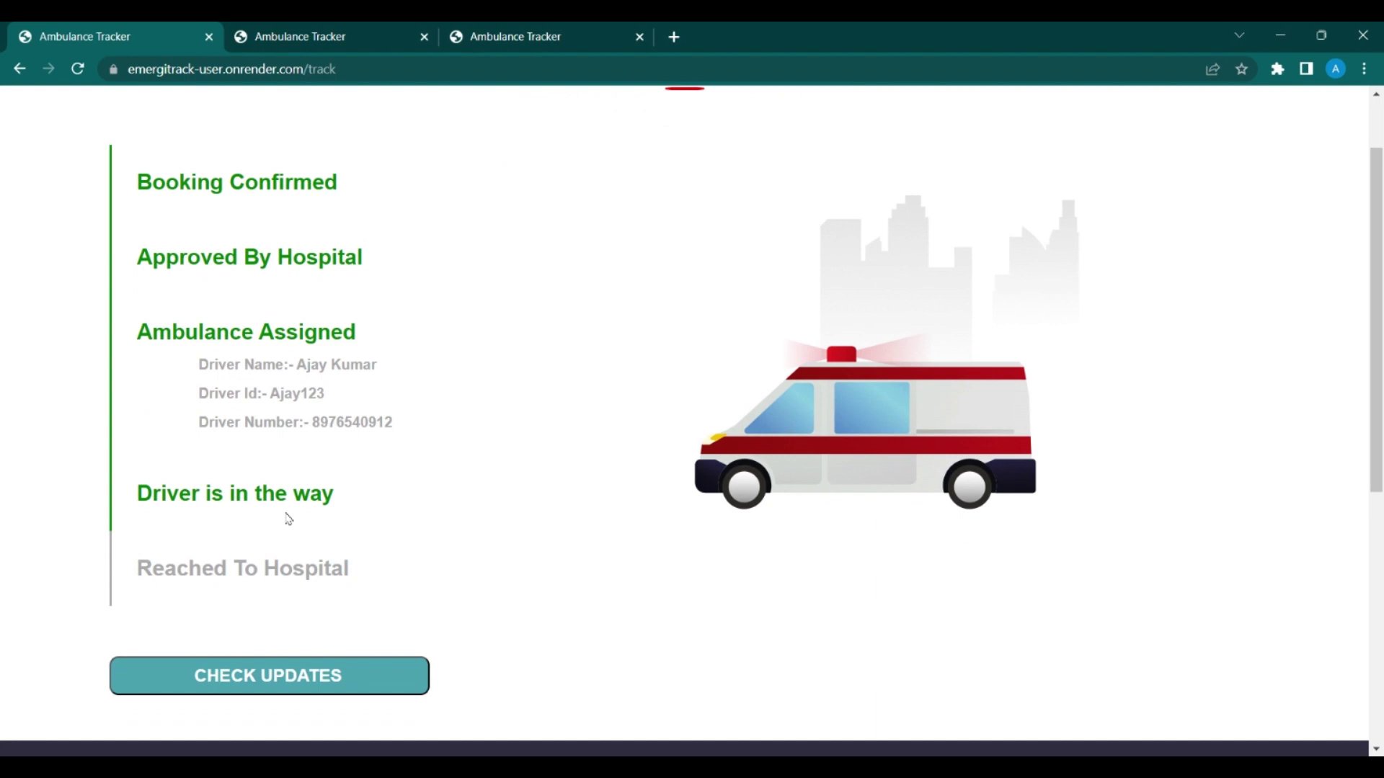
{"action": "scroll", "coordinate": [289, 519], "scroll_direction": "up", "scroll_amount": 1}
{"action": "left_click", "coordinate": [544, 33]}
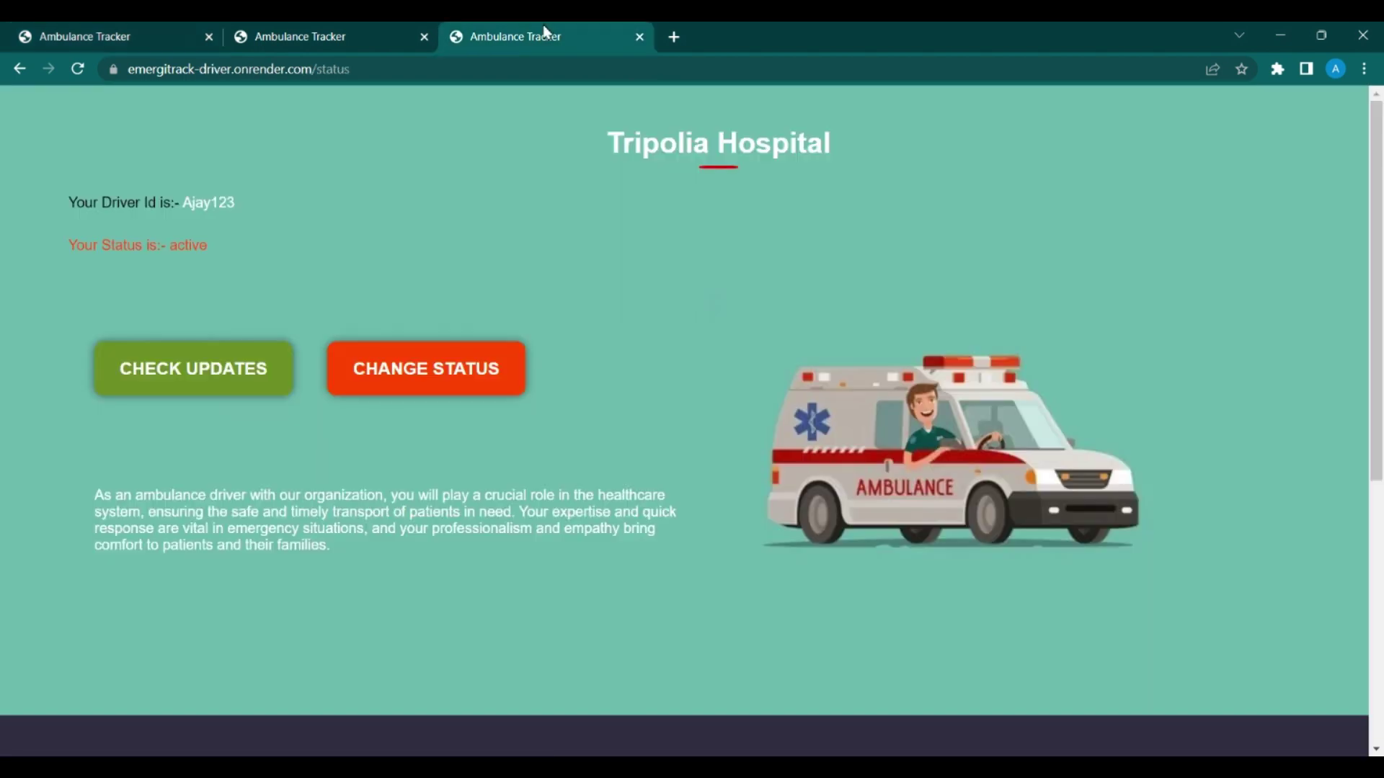
Step: Open the driver's newly assigned patient case and mark the trip as DONE
{"action": "left_click", "coordinate": [218, 372]}
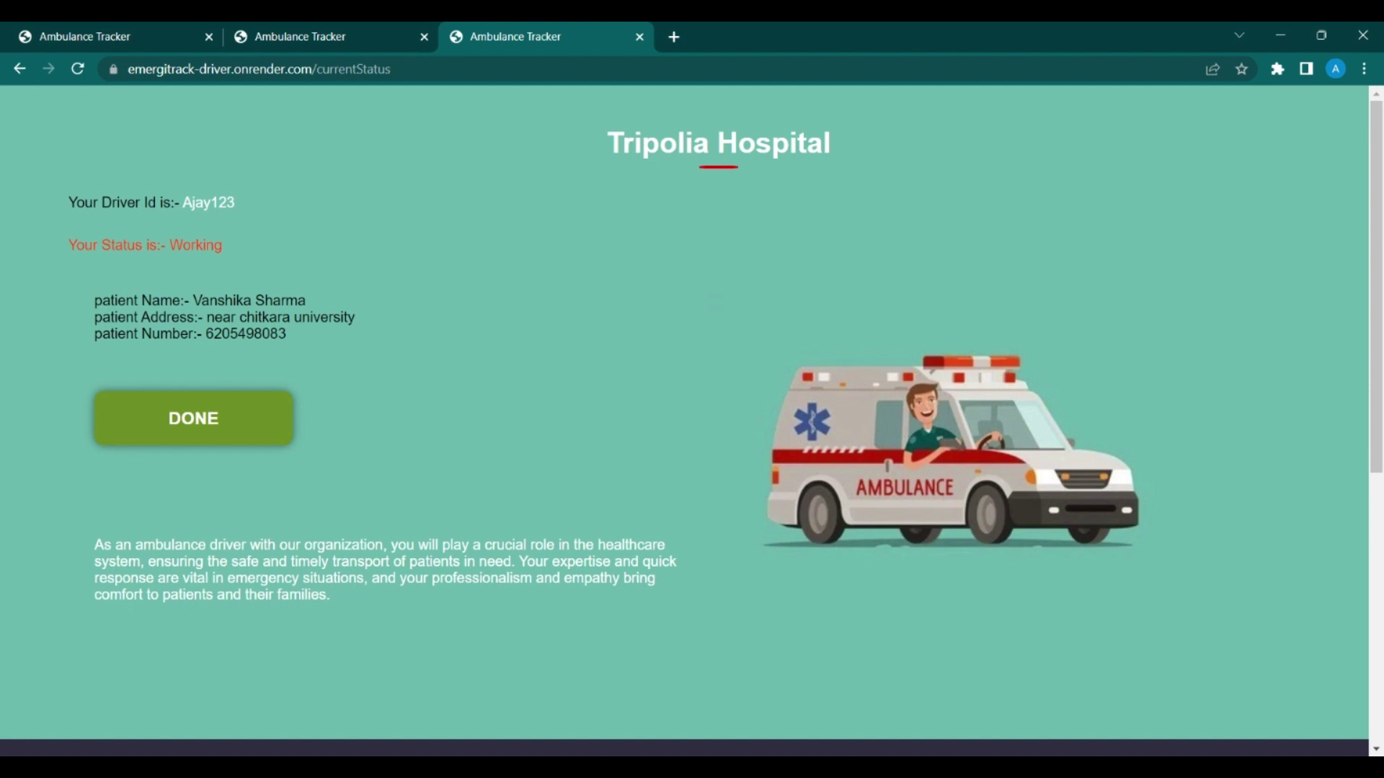
{"action": "left_click", "coordinate": [214, 409]}
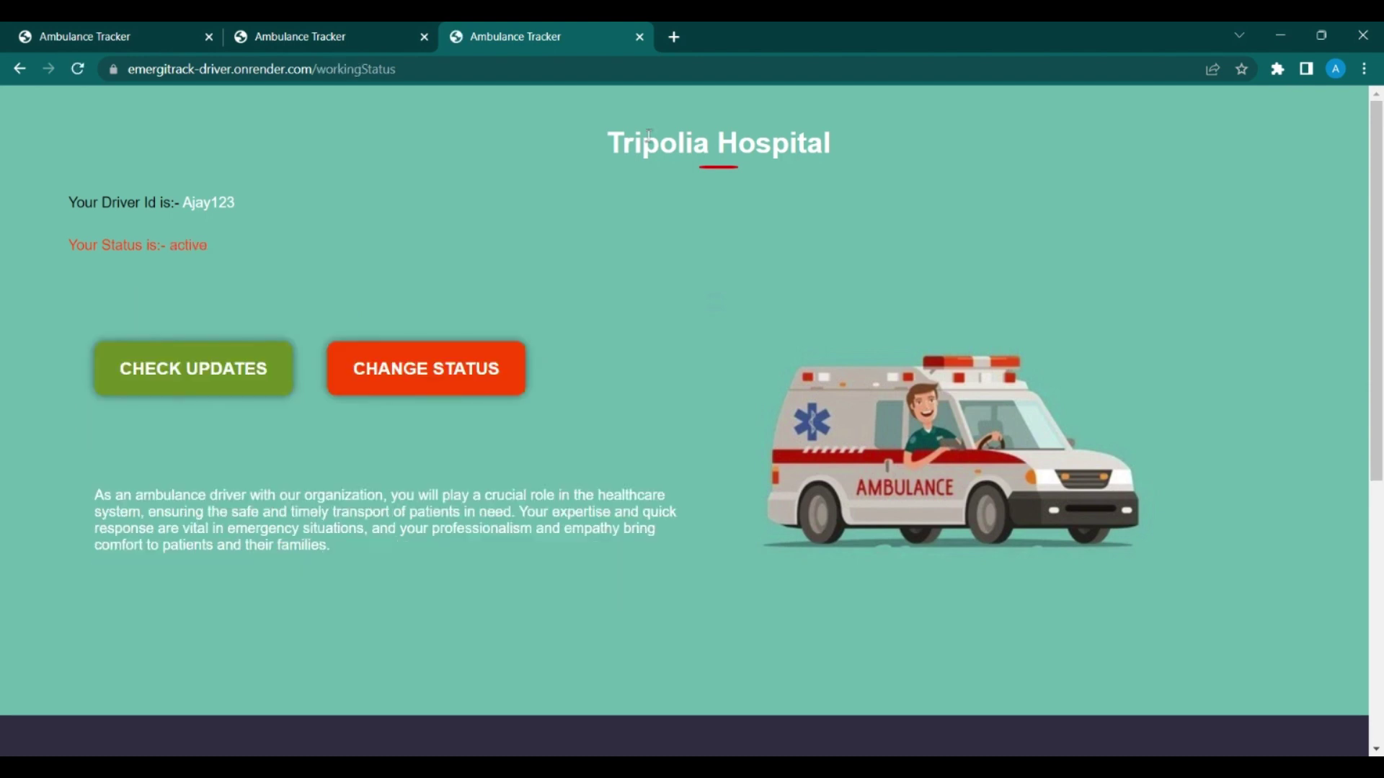
Step: On the patient's tracker, confirm the booking reached the Reached To Hospital step
{"action": "left_click", "coordinate": [144, 32]}
{"action": "scroll", "coordinate": [253, 221], "scroll_direction": "up", "scroll_amount": 1}
{"action": "scroll", "coordinate": [252, 222], "scroll_direction": "down", "scroll_amount": 2}
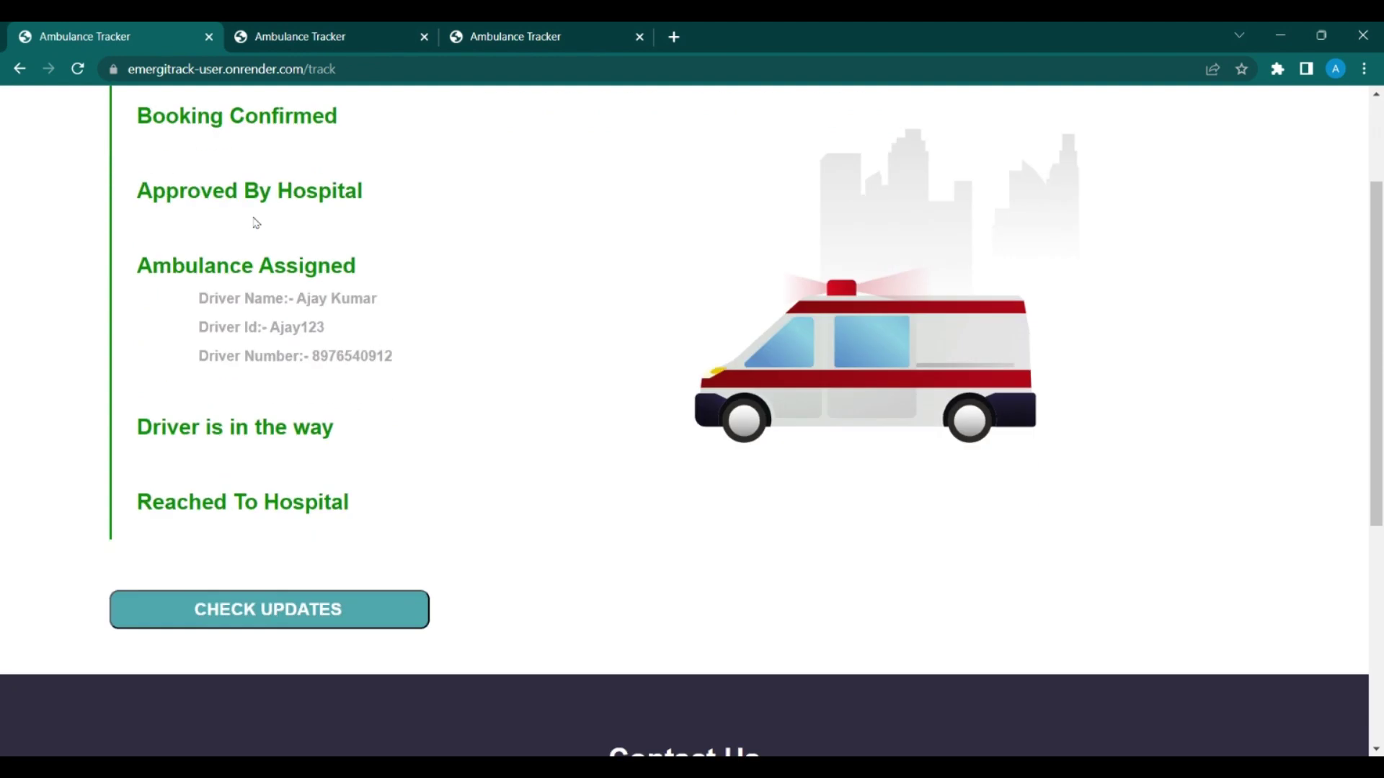
{"action": "left_click_drag", "start_coordinate": [349, 461], "coordinate": [136, 459]}
{"action": "left_click", "coordinate": [360, 504]}
{"action": "scroll", "coordinate": [448, 303], "scroll_direction": "up", "scroll_amount": 3}
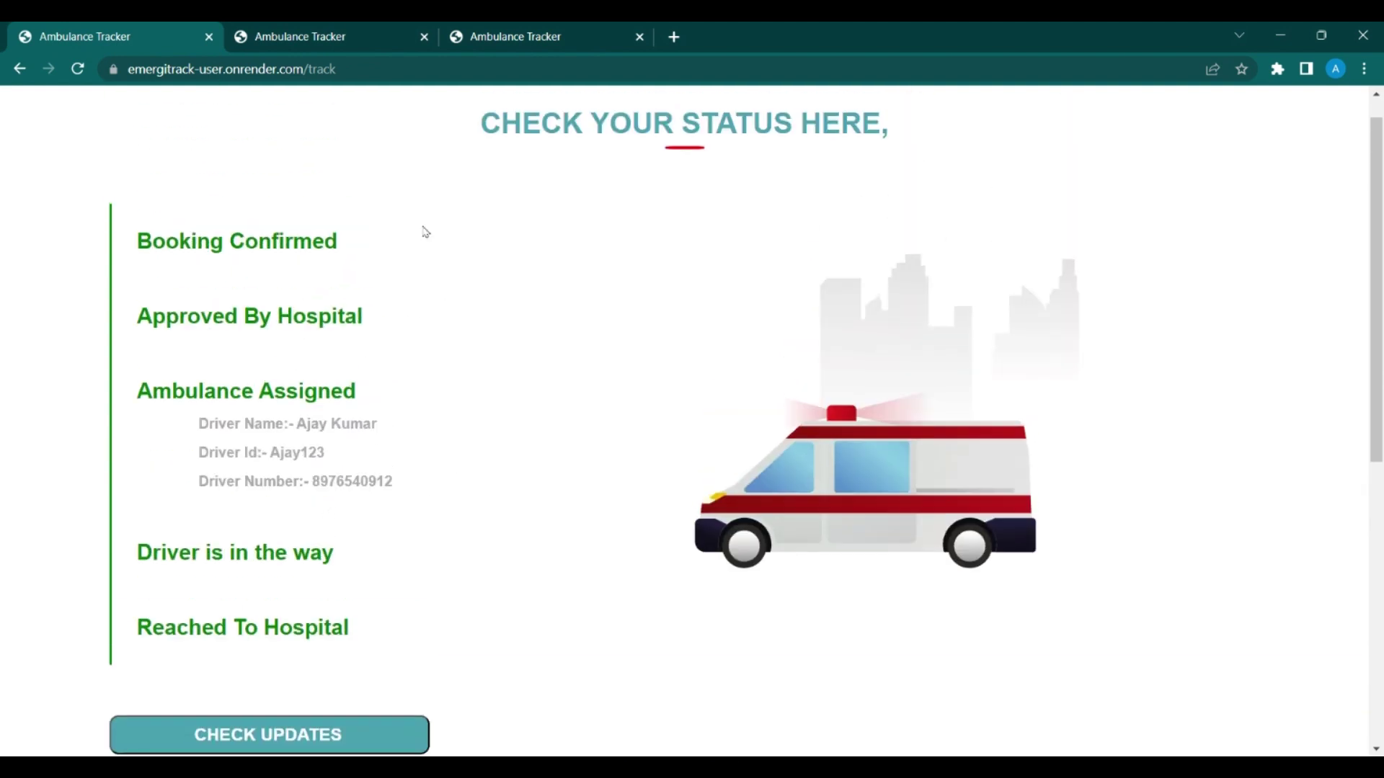
Step: List the hospital's Completed Cases, then return to the patient's tracking page
{"action": "left_click", "coordinate": [331, 31]}
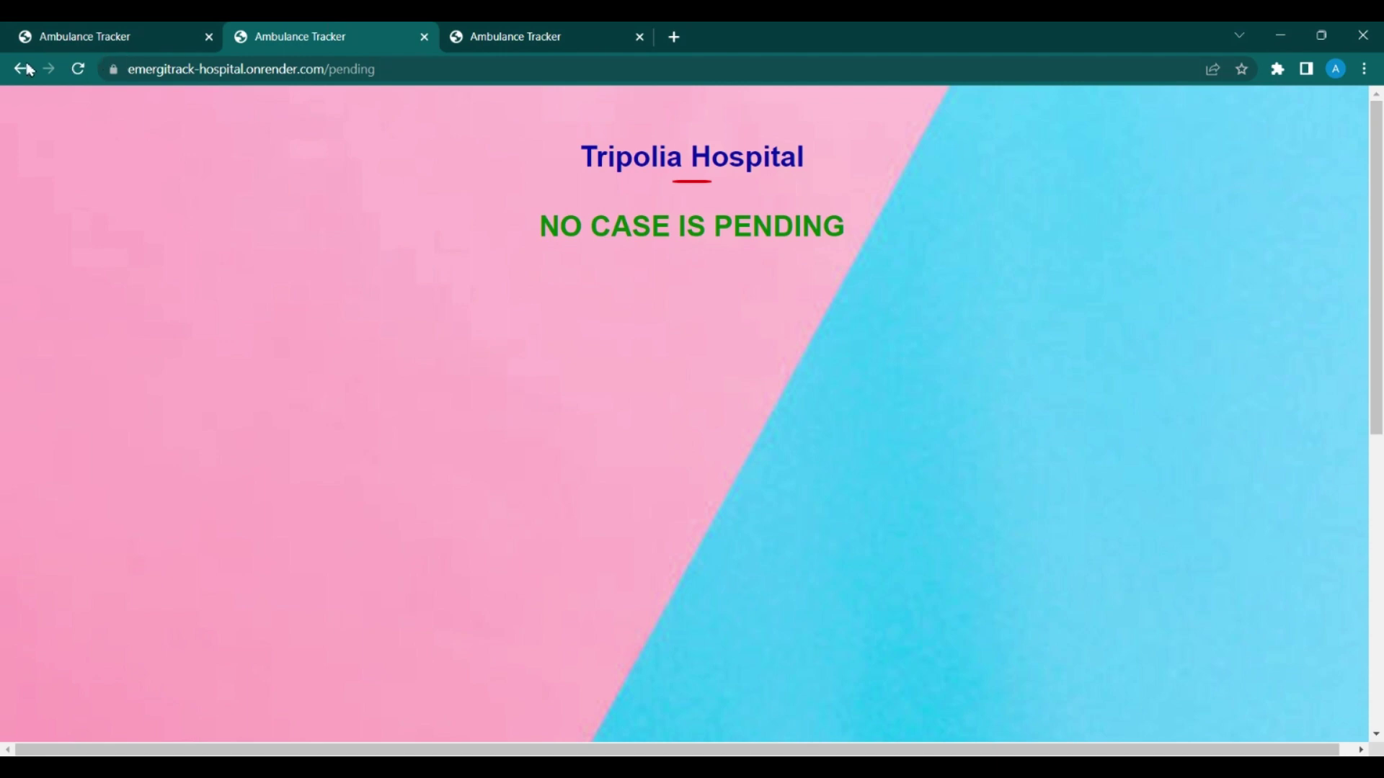
{"action": "left_click", "coordinate": [20, 69]}
{"action": "left_click", "coordinate": [1082, 374]}
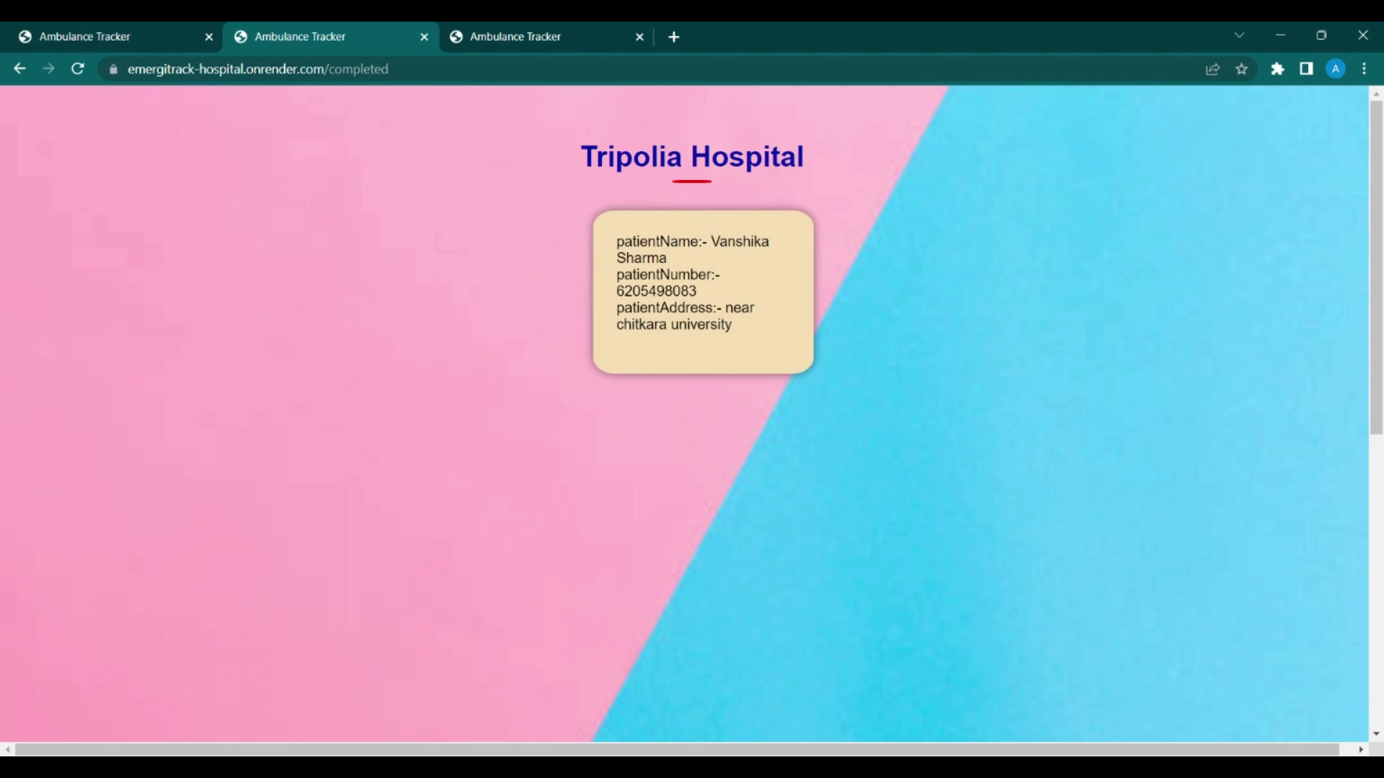
{"action": "key", "text": "ctrl+shift+Tab"}
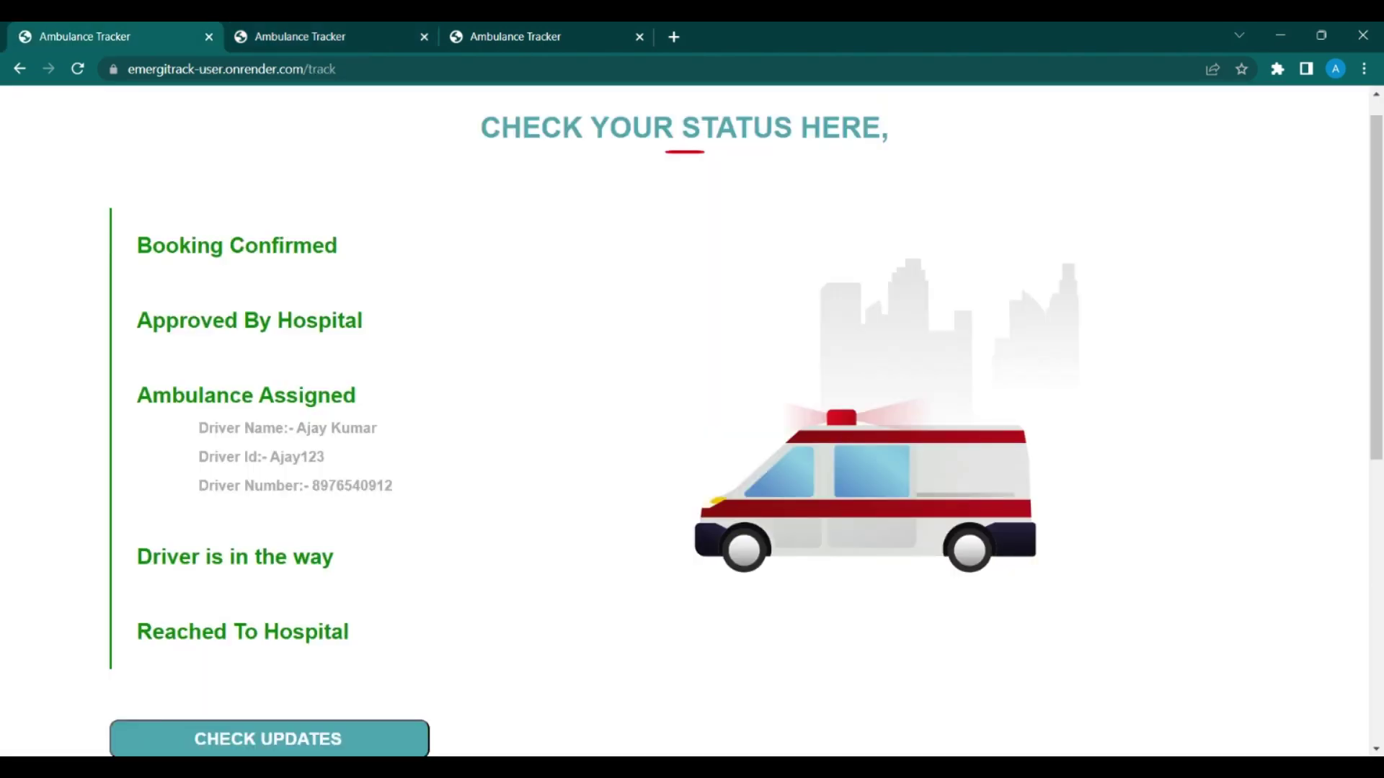